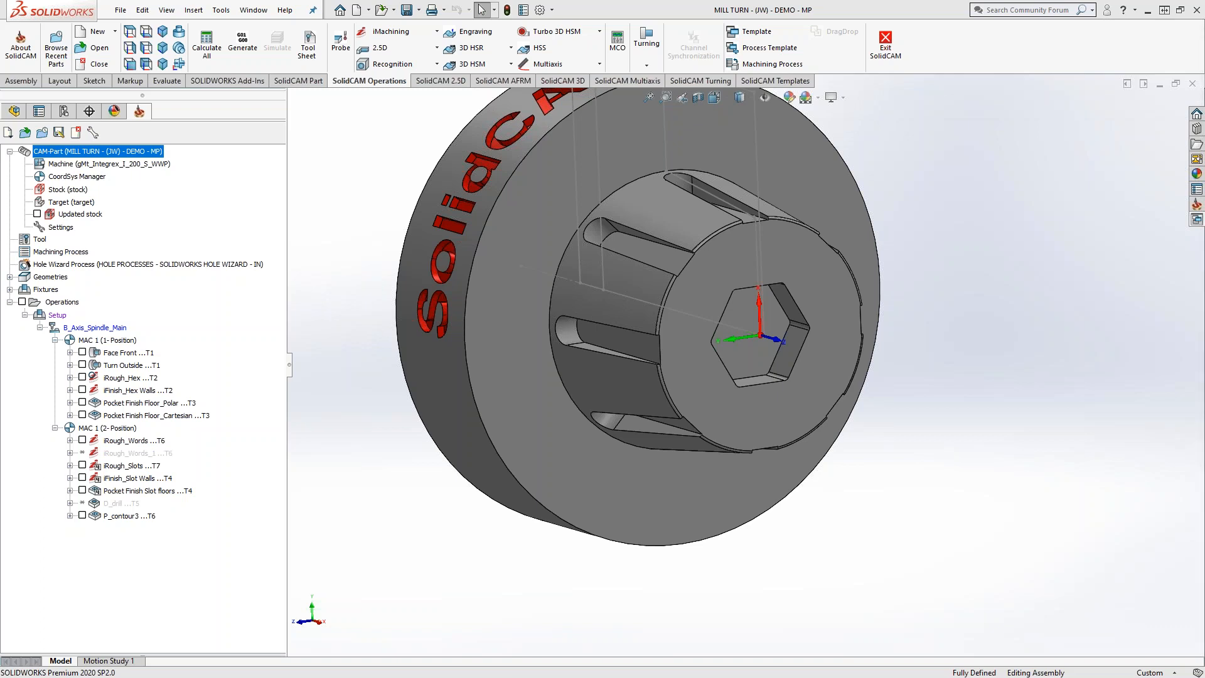
- Preview the toolpaths of the Pocket Finish Floor_Polar and Pocket Finish Floor_Cartesian operations on the hex pocket
left_click(83, 403)
left_click(82, 403)
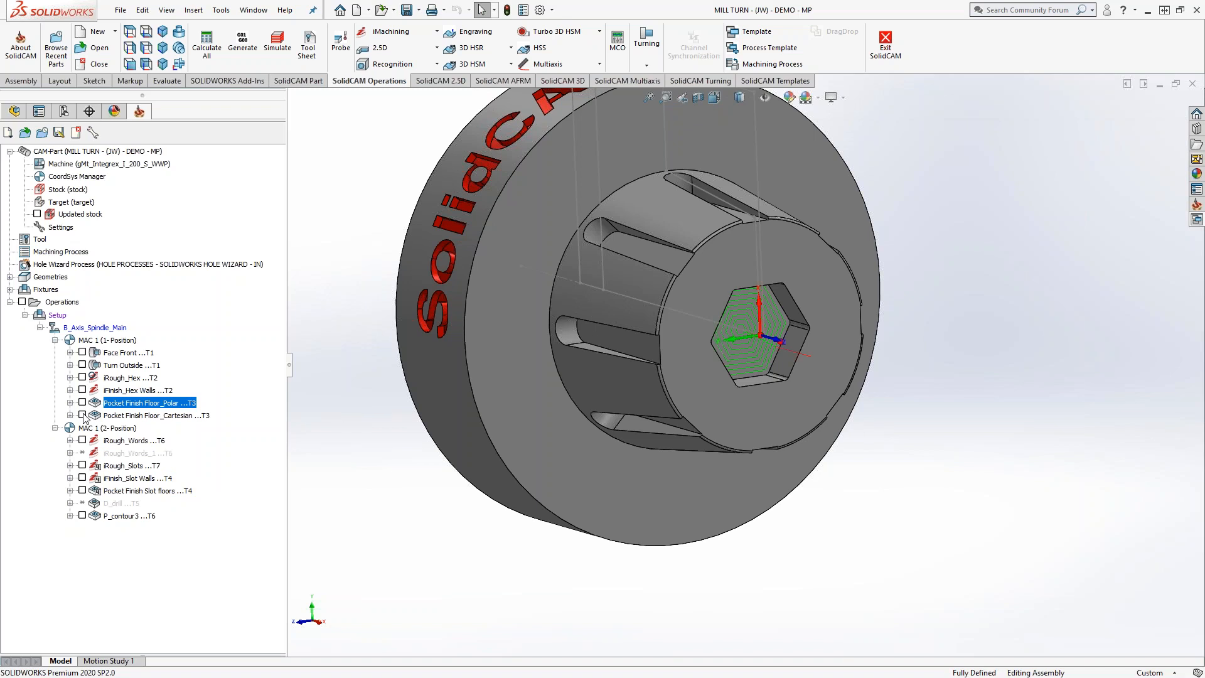
left_click(83, 415)
- Compare the motion control settings of the Pocket Finish Floor_Polar and Pocket Finish Floor_Cartesian operations, and toggle their toolpath display
double_click(128, 403)
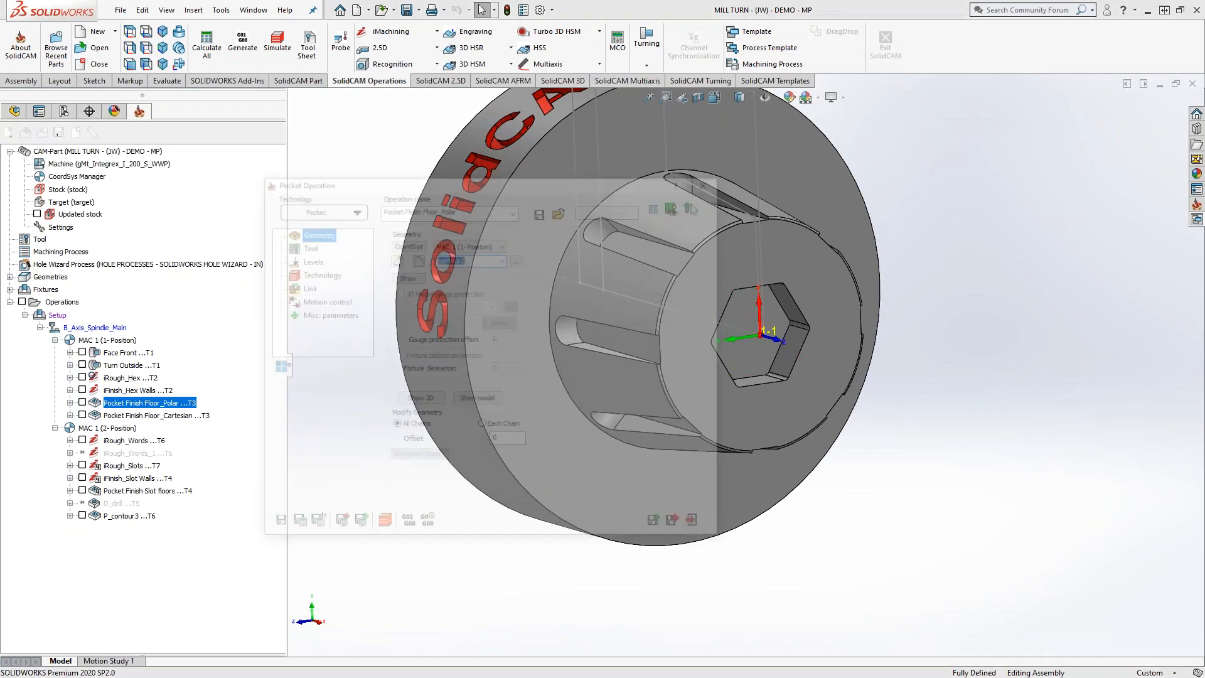
left_click(318, 301)
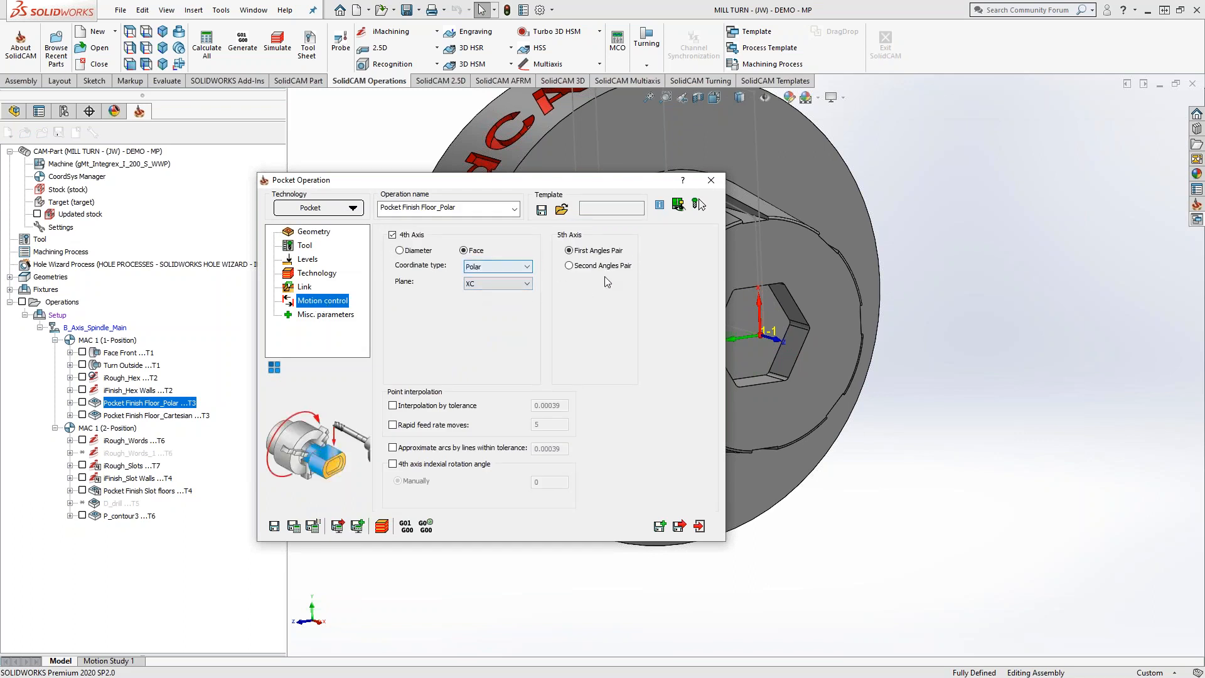
left_click(716, 184)
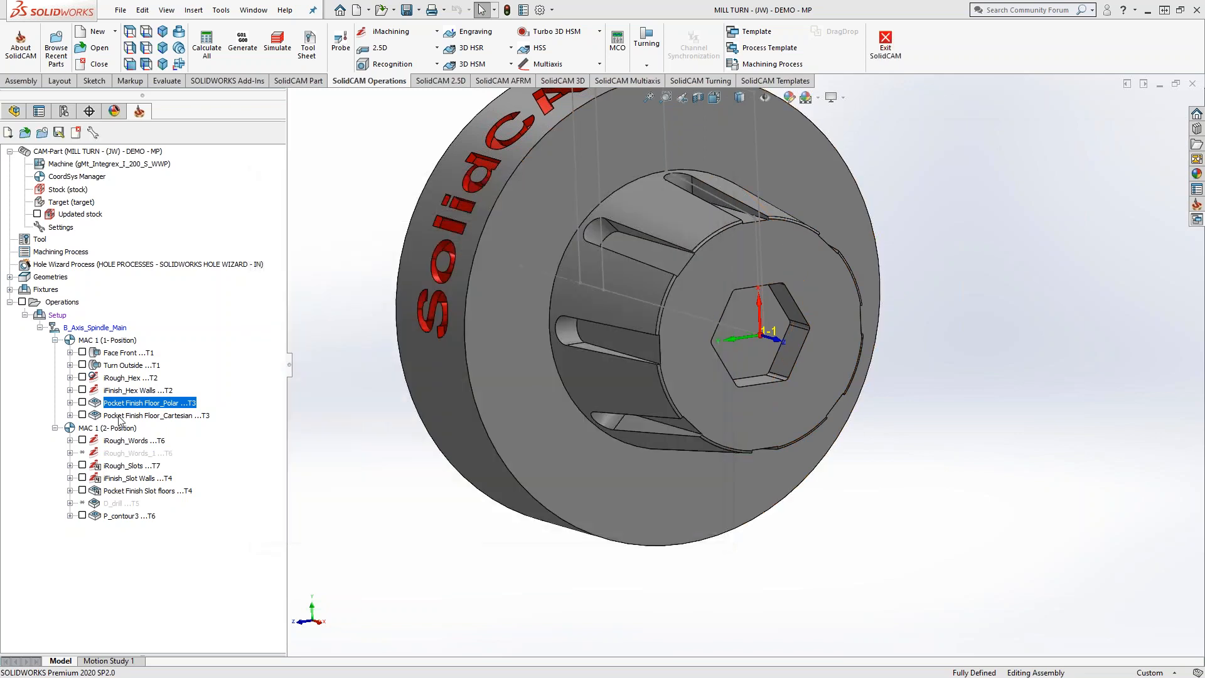
double_click(121, 416)
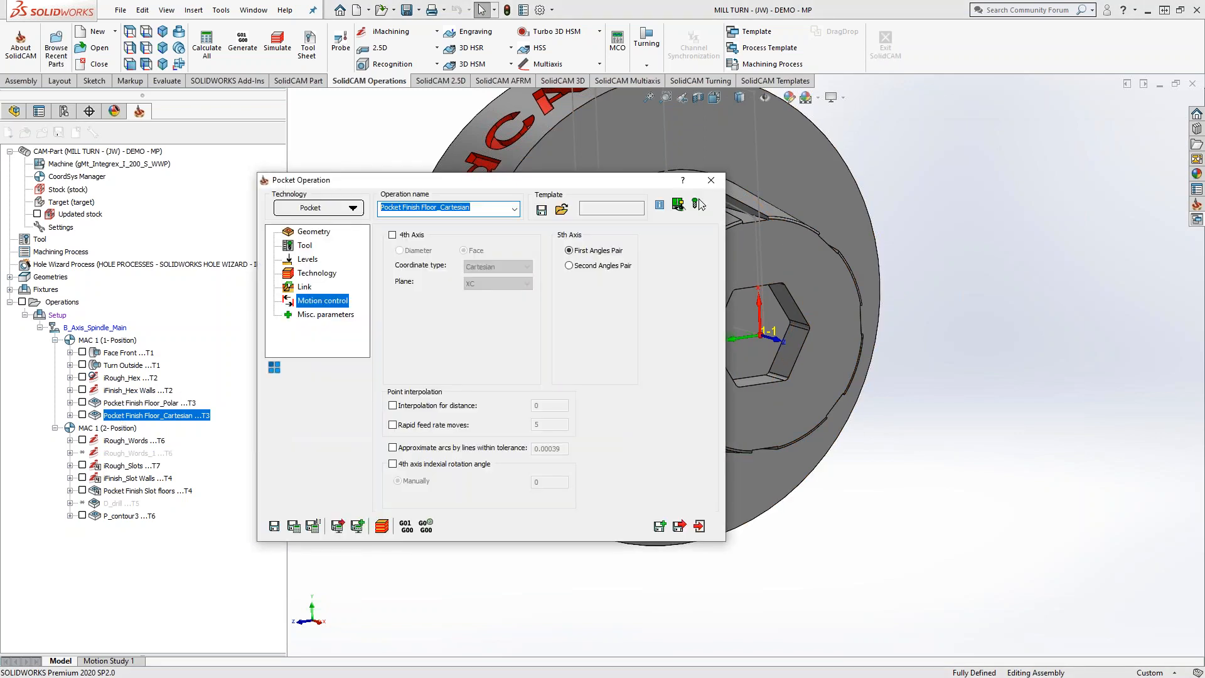
left_click(711, 180)
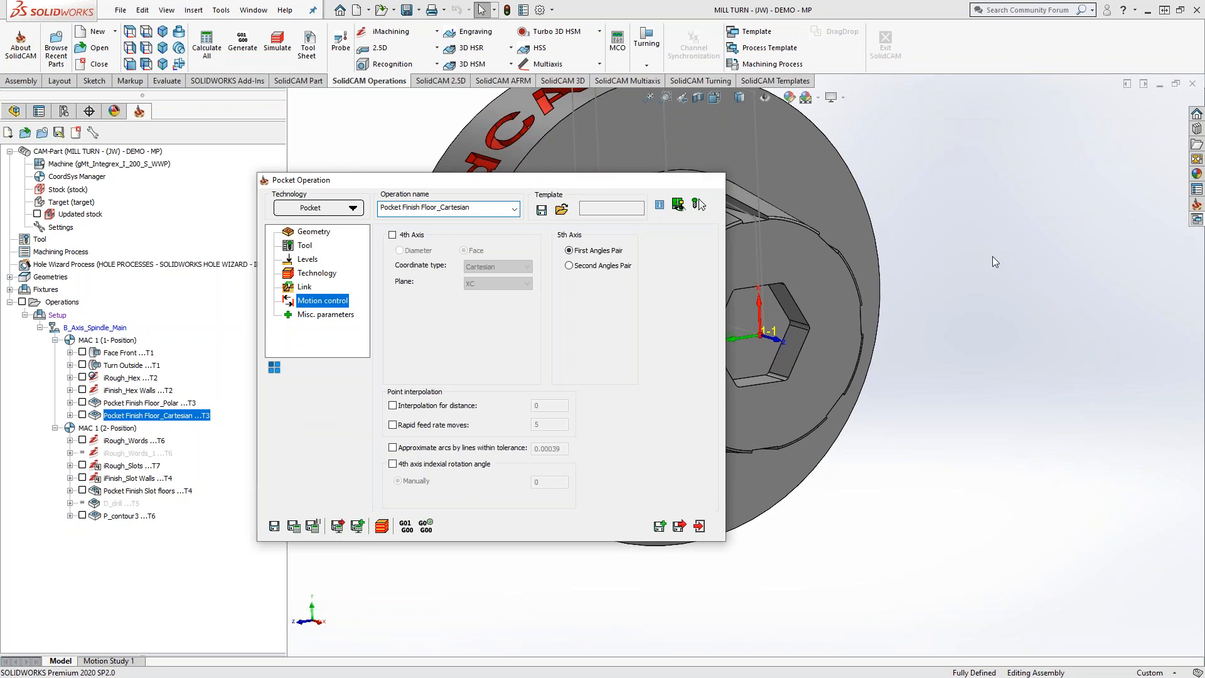
left_click(83, 404)
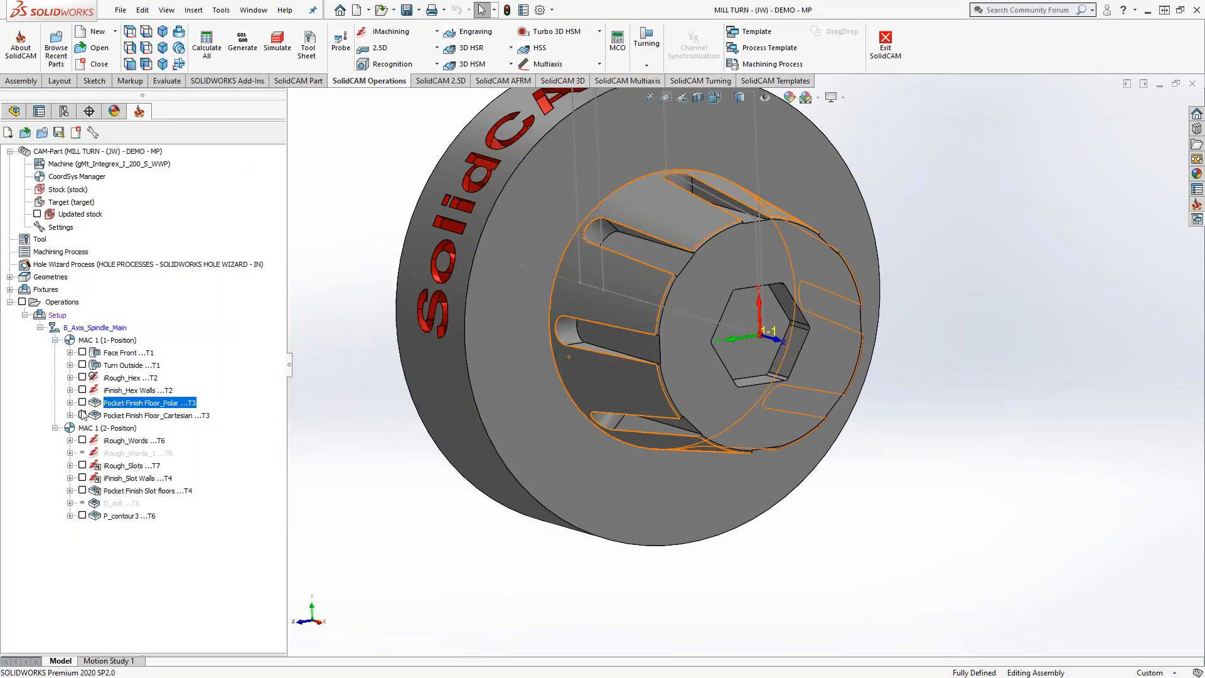
left_click(88, 415)
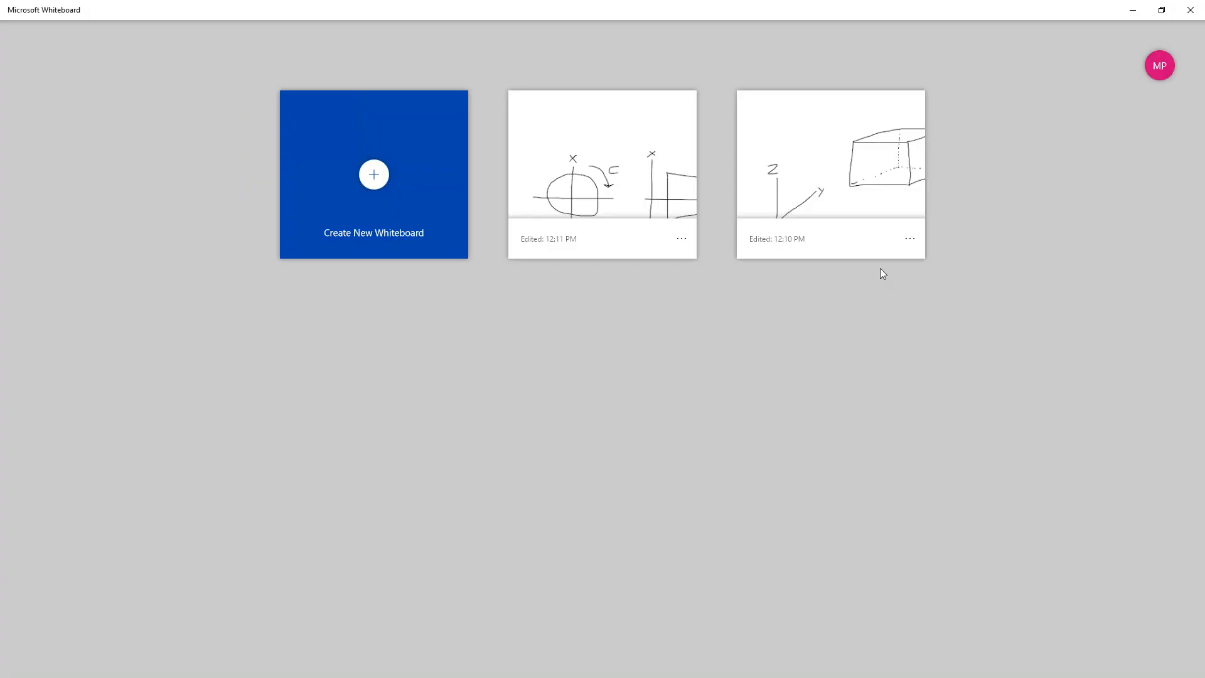
- In Microsoft Whiteboard, open the box sketch and mark a red point on its front face with lines to the bottom and left edges
left_click(825, 166)
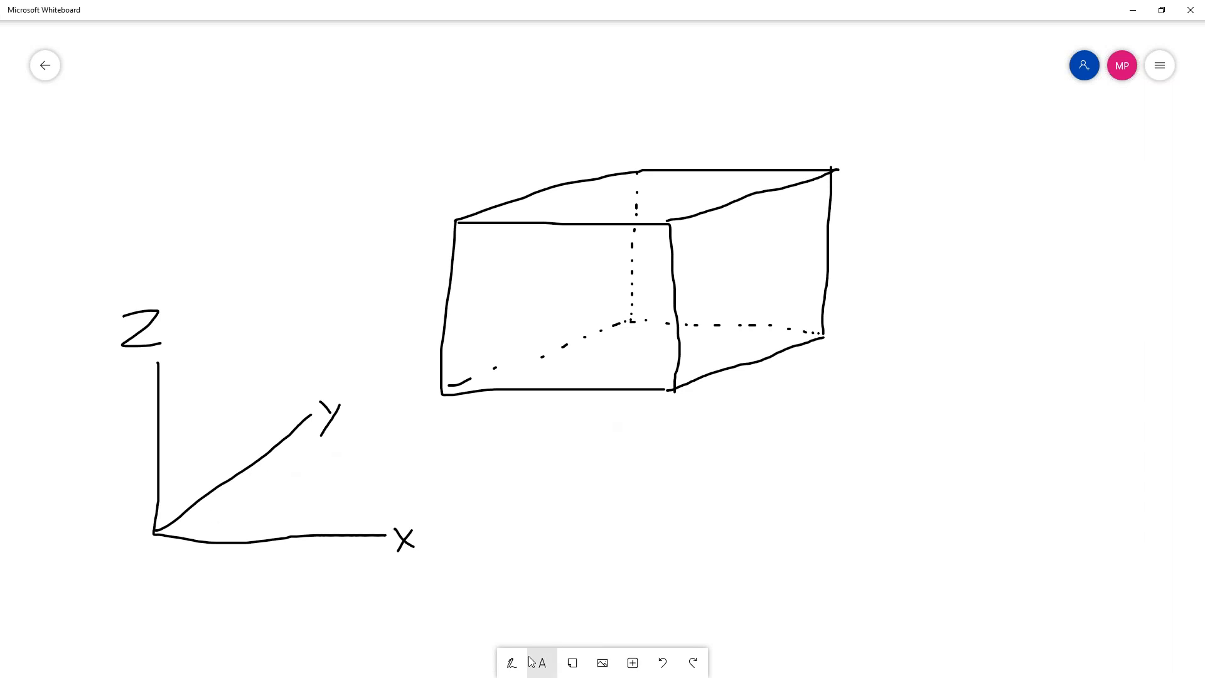
left_click(514, 664)
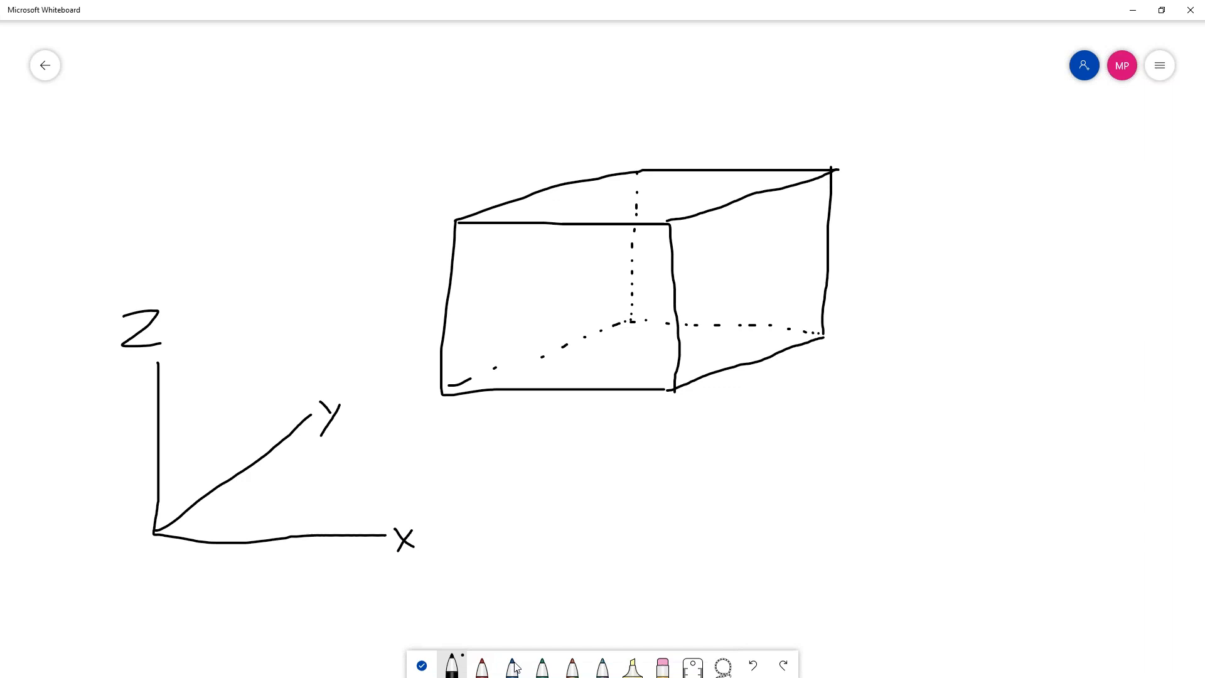
left_click(482, 664)
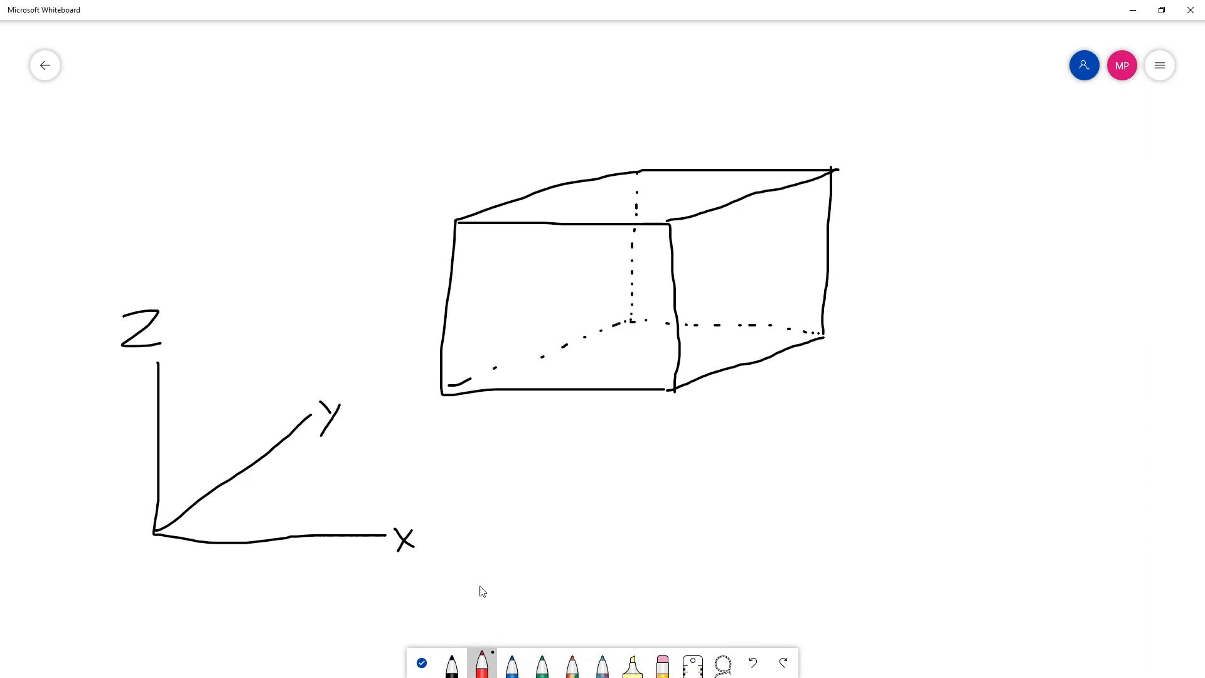
left_click(557, 276)
left_click_drag(556, 390, 560, 287)
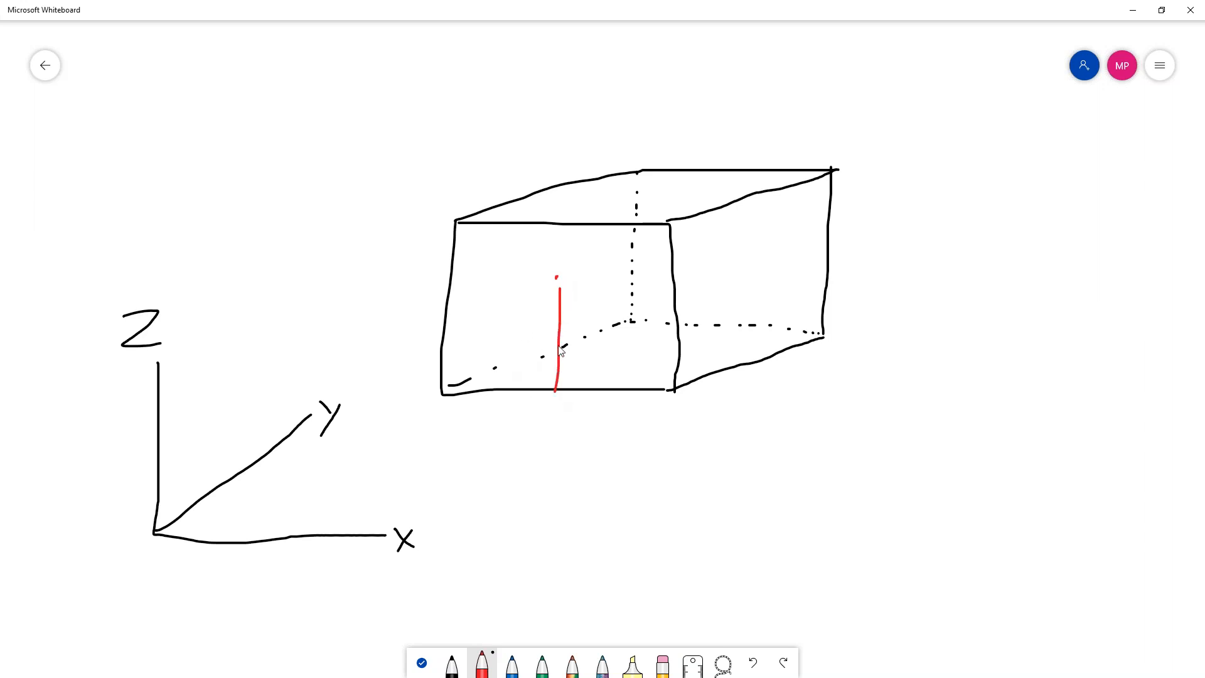
left_click_drag(543, 356, 556, 276)
mouse_move(452, 275)
left_mouse_down()
mouse_move(563, 283)
mouse_move(463, 279)
left_mouse_up()
left_click_drag(559, 295, 554, 333)
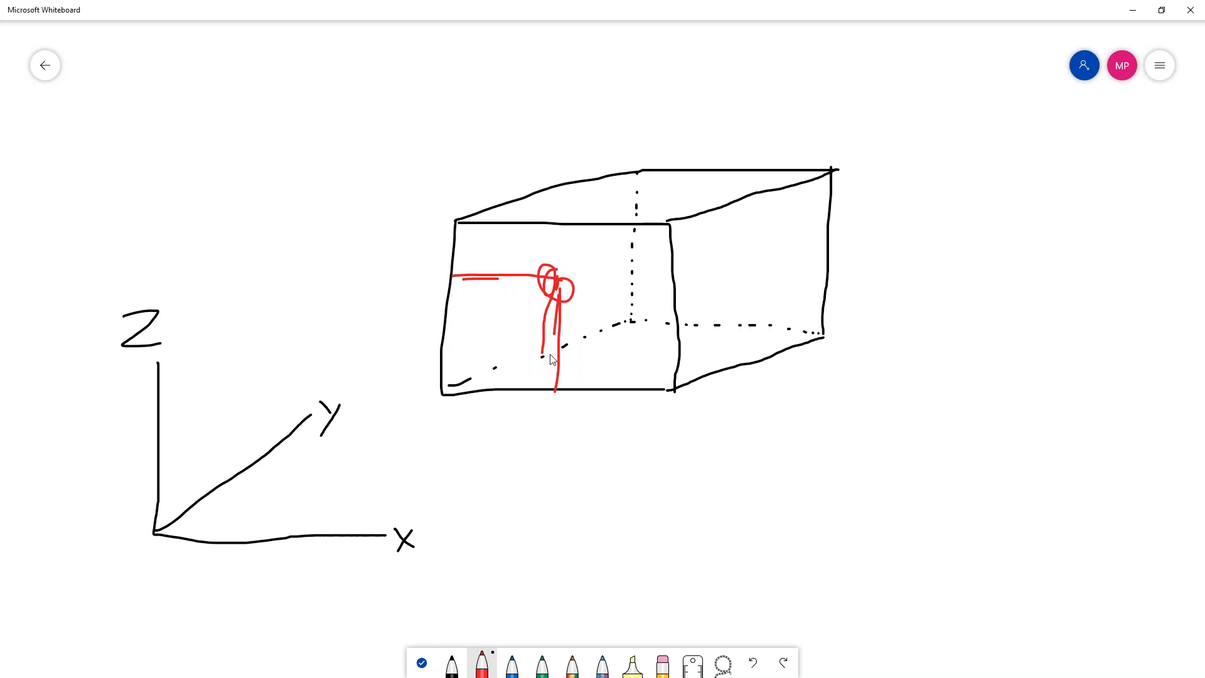
left_click(1155, 69)
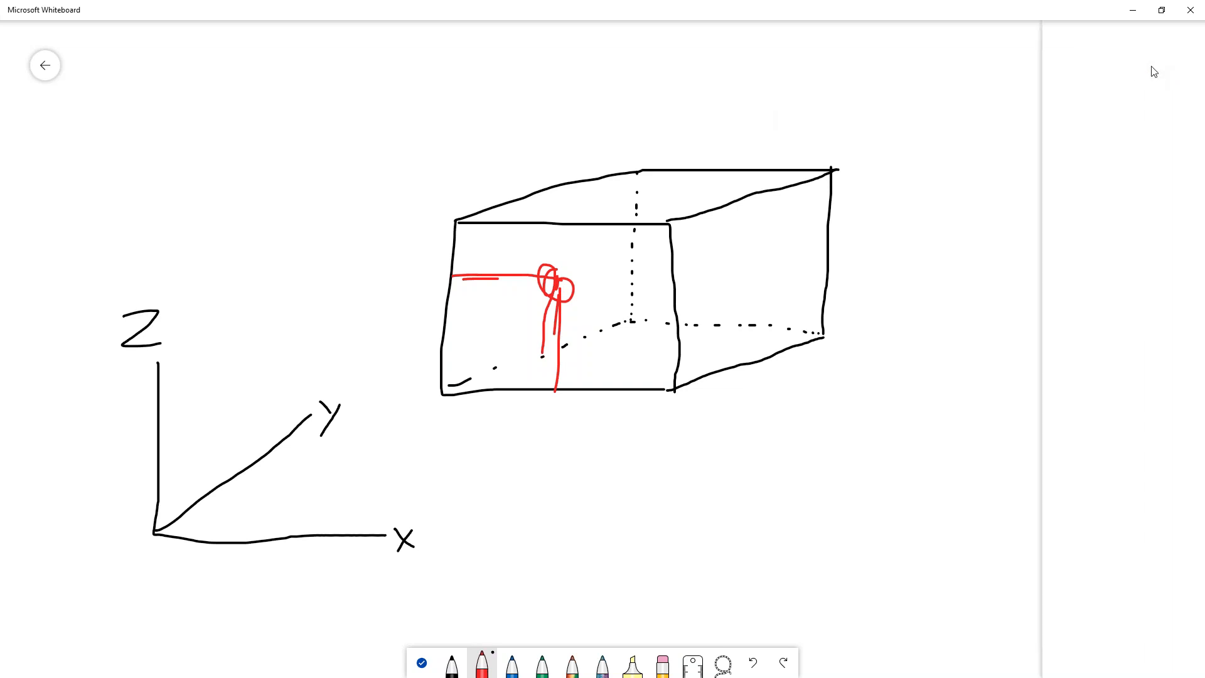
left_click(808, 430)
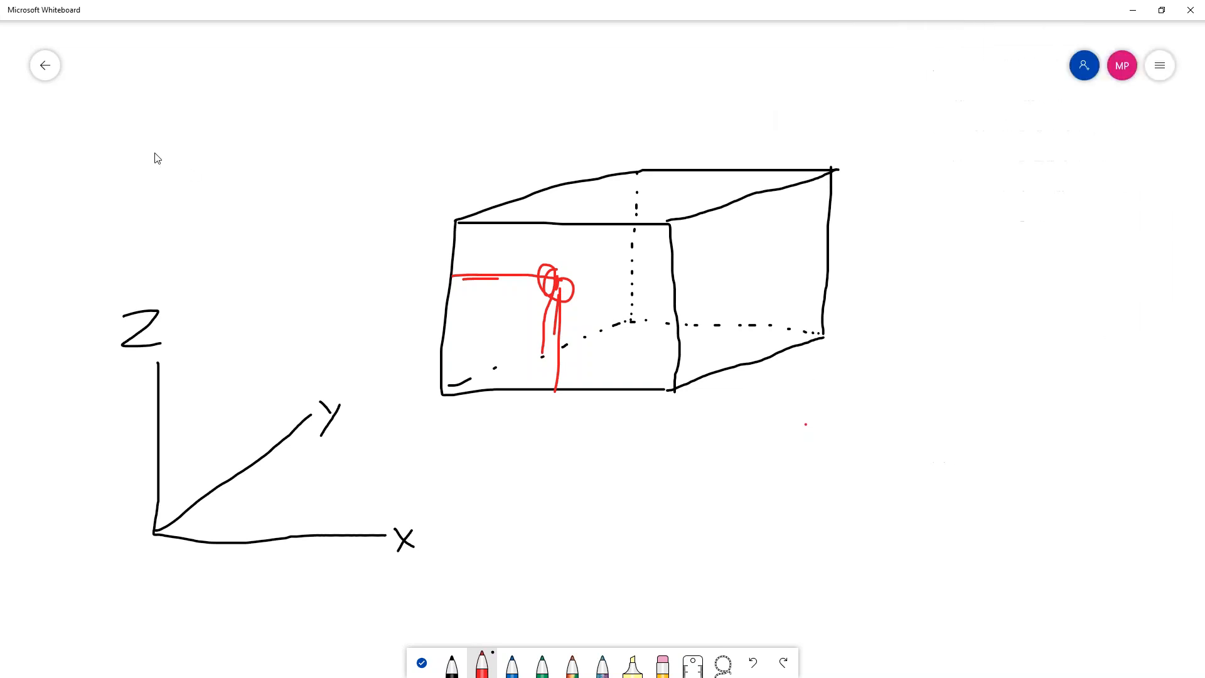
- Open the X–C axis whiteboard and mark a red point on the round profile with its arc, radial line and angle theta from the X axis
left_click(44, 66)
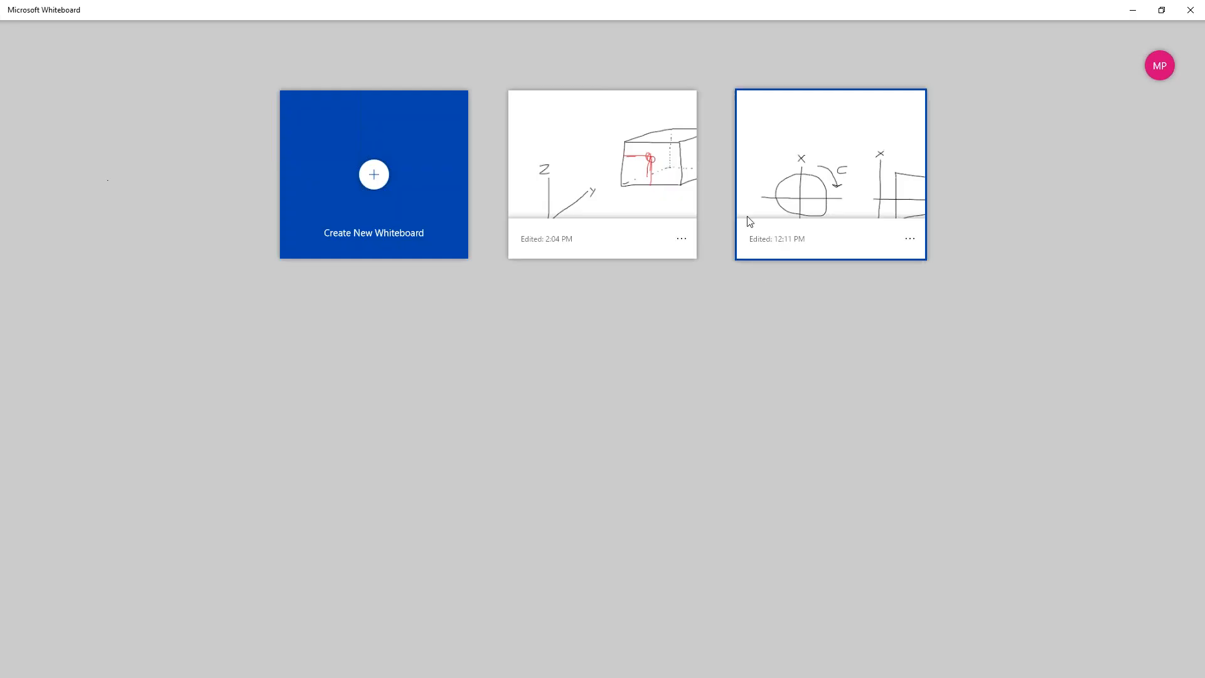
left_click(809, 248)
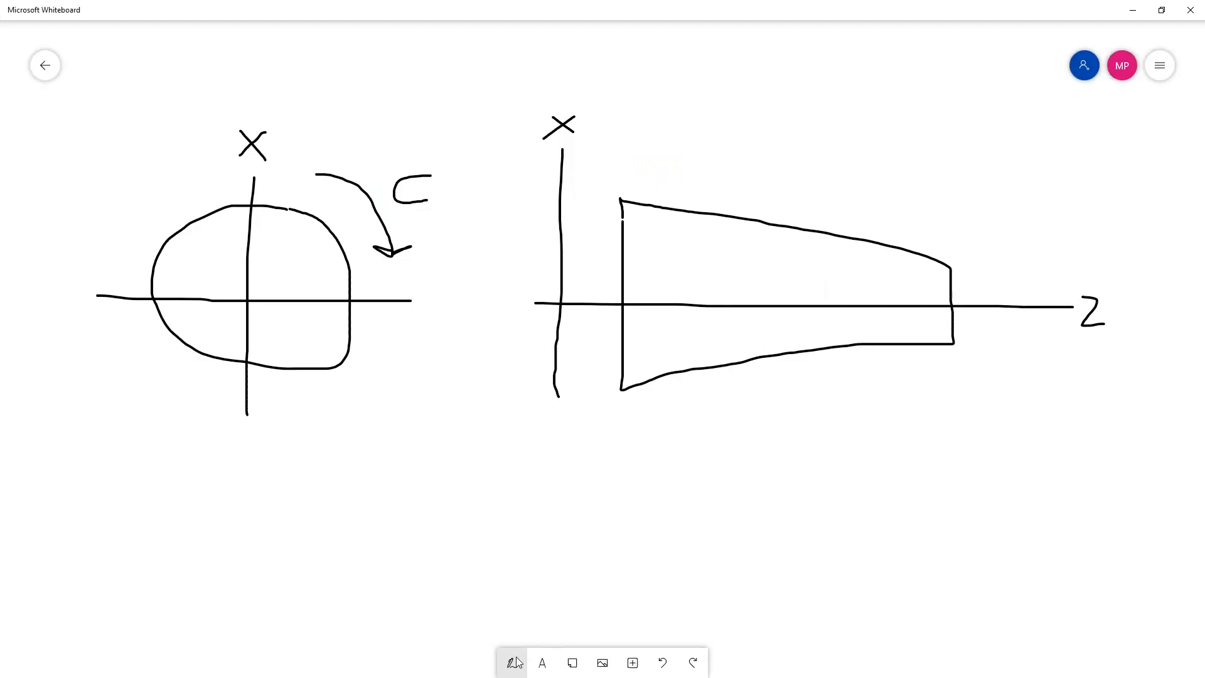
left_click(511, 665)
left_click(482, 665)
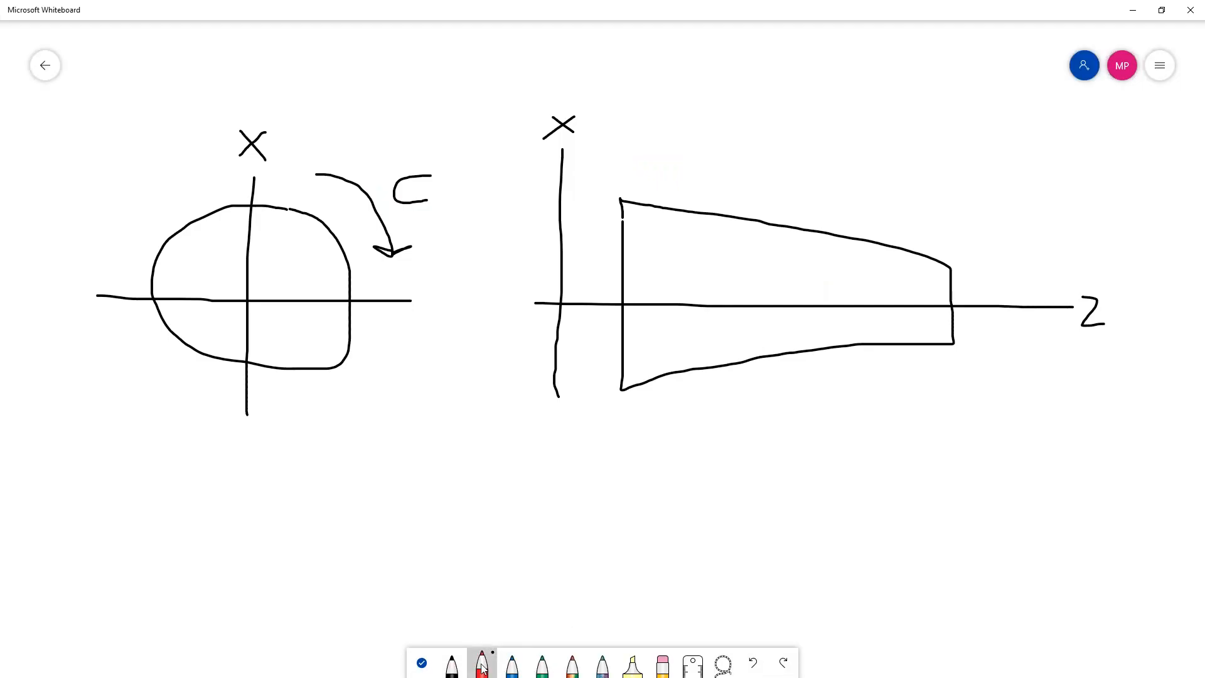
left_click(423, 518)
left_click_drag(320, 217, 322, 224)
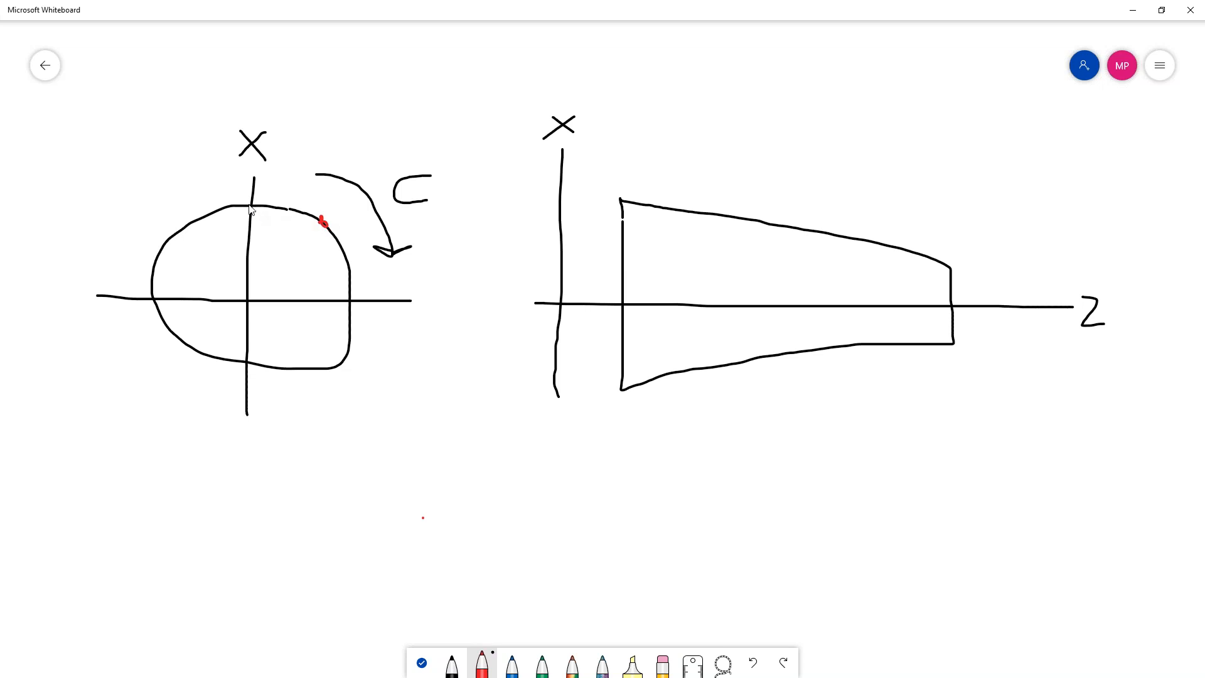
left_click_drag(250, 205, 321, 219)
left_click_drag(251, 295, 321, 220)
mouse_move(249, 262)
left_mouse_down()
mouse_move(285, 266)
mouse_move(269, 241)
left_mouse_up()
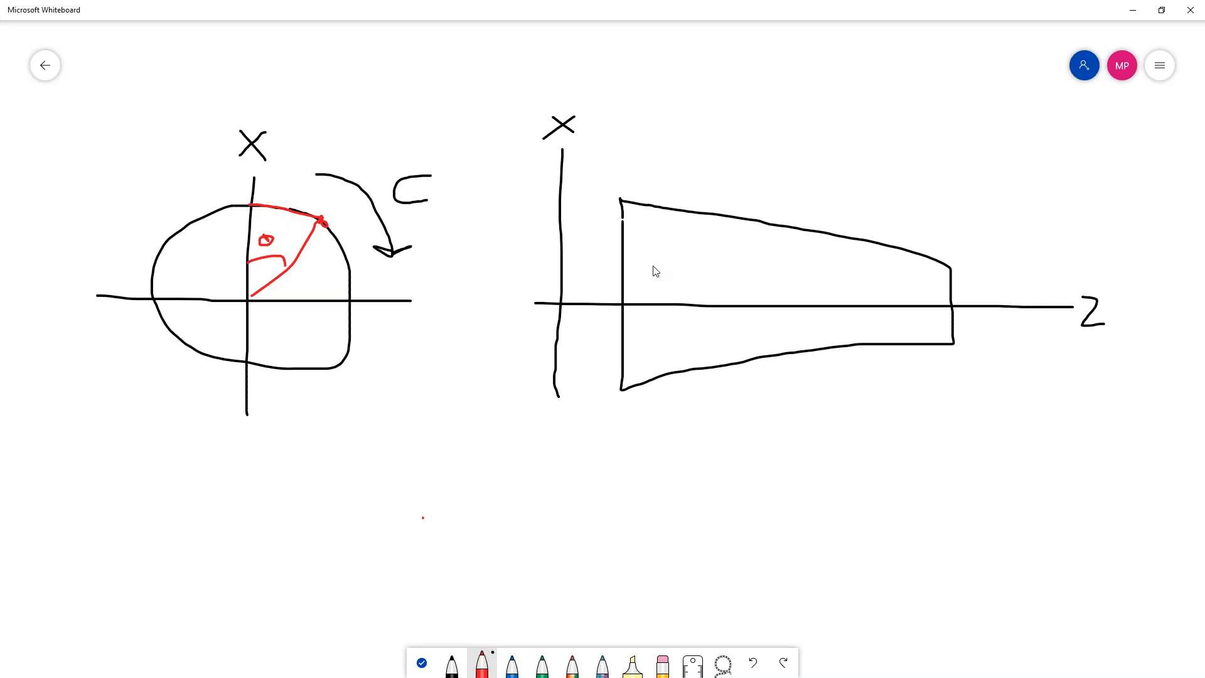
- Mark a red point on the tapered profile with lines to the X and Z axes, and write (x, y, z) below the sketches
mouse_move(747, 214)
left_mouse_down()
mouse_move(746, 223)
mouse_move(524, 226)
mouse_move(753, 247)
mouse_move(754, 306)
left_mouse_up()
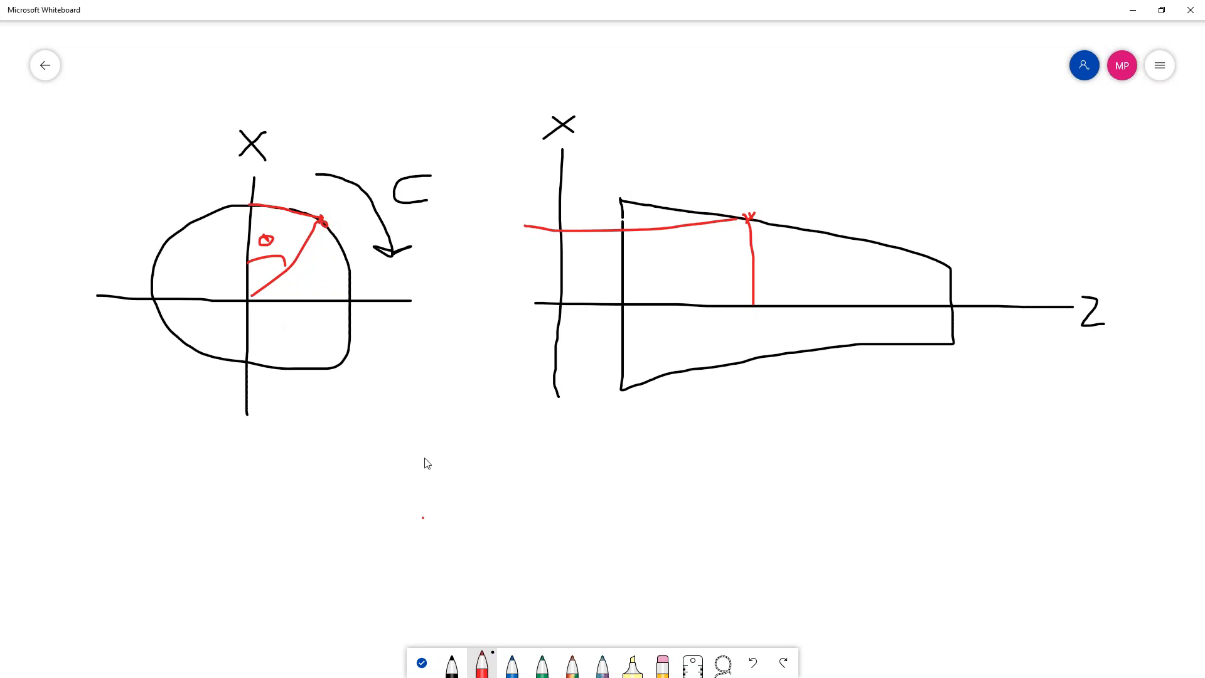
mouse_move(484, 465)
left_mouse_down()
mouse_move(504, 487)
mouse_move(482, 481)
mouse_move(539, 479)
mouse_move(525, 501)
left_mouse_up()
left_click_drag(560, 465, 597, 493)
mouse_move(513, 485)
left_mouse_down()
mouse_move(511, 496)
mouse_move(550, 499)
left_mouse_up()
left_click_drag(472, 447, 464, 490)
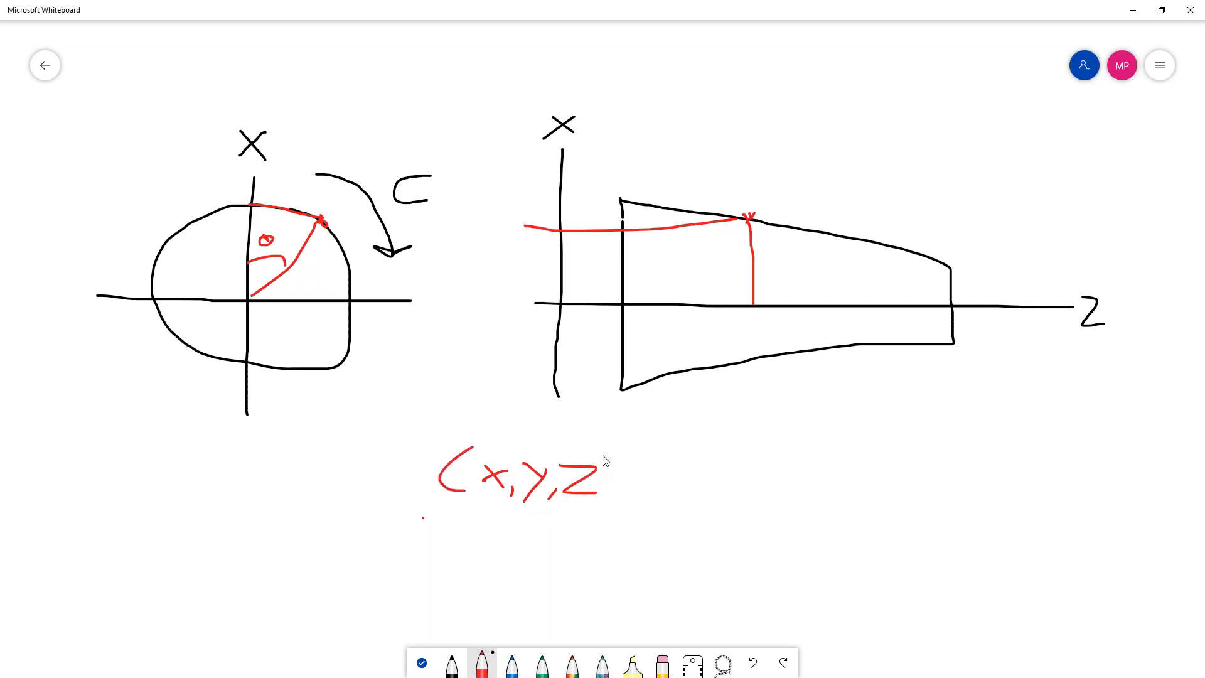
left_click_drag(616, 456, 619, 503)
left_click_drag(469, 452, 465, 492)
- Write a bracketed red coordinate set starting with X, Z above the tapered profile
mouse_move(776, 131)
left_mouse_down()
mouse_move(795, 154)
mouse_move(774, 156)
mouse_move(845, 159)
mouse_move(841, 176)
left_mouse_up()
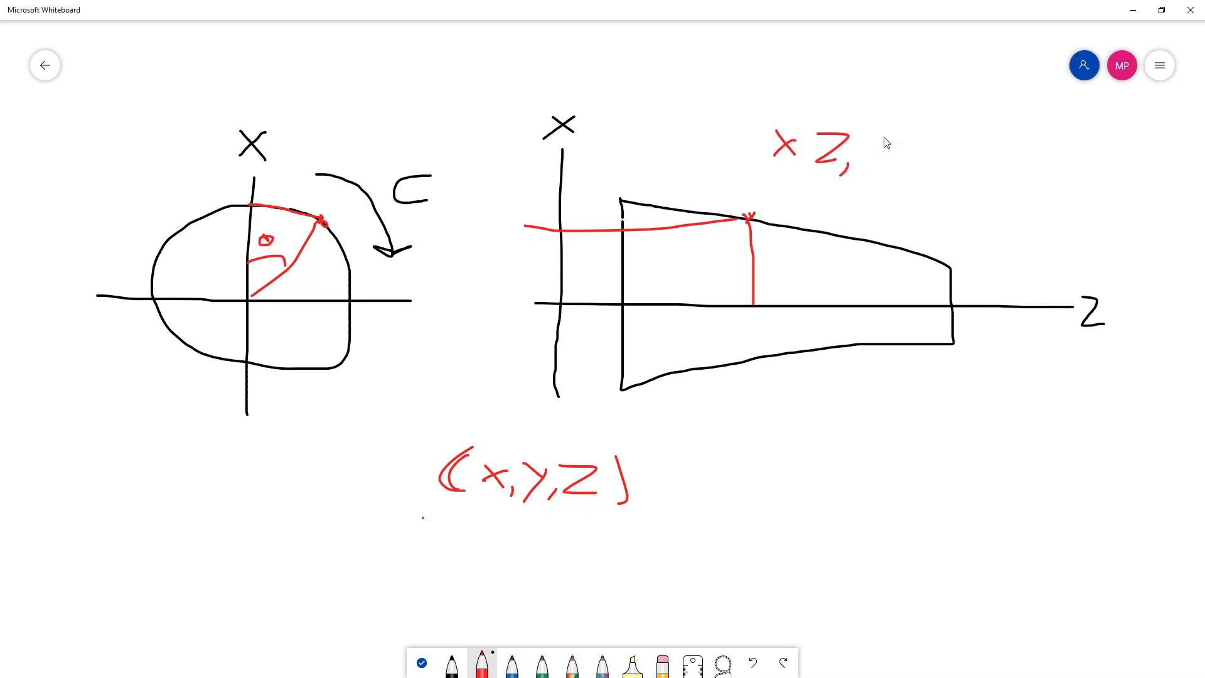
left_click_drag(884, 136, 894, 185)
left_click_drag(770, 110, 756, 158)
left_click_drag(814, 160, 776, 190)
mouse_move(938, 118)
left_mouse_down()
mouse_move(953, 189)
mouse_move(911, 214)
left_mouse_up()
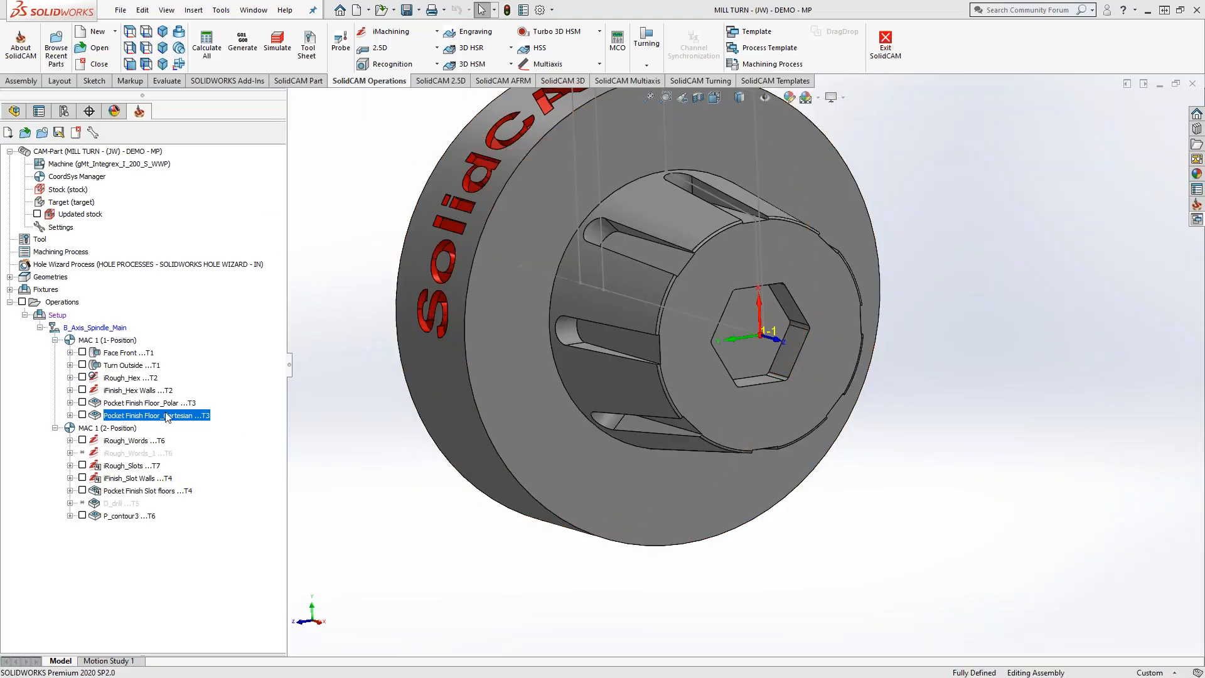
- Switch to SolidCAM and compare the PocketFinishFloor_Polar and PocketFinishFloor_Cartesian G-code files side by side in Notepad
left_click(150, 403)
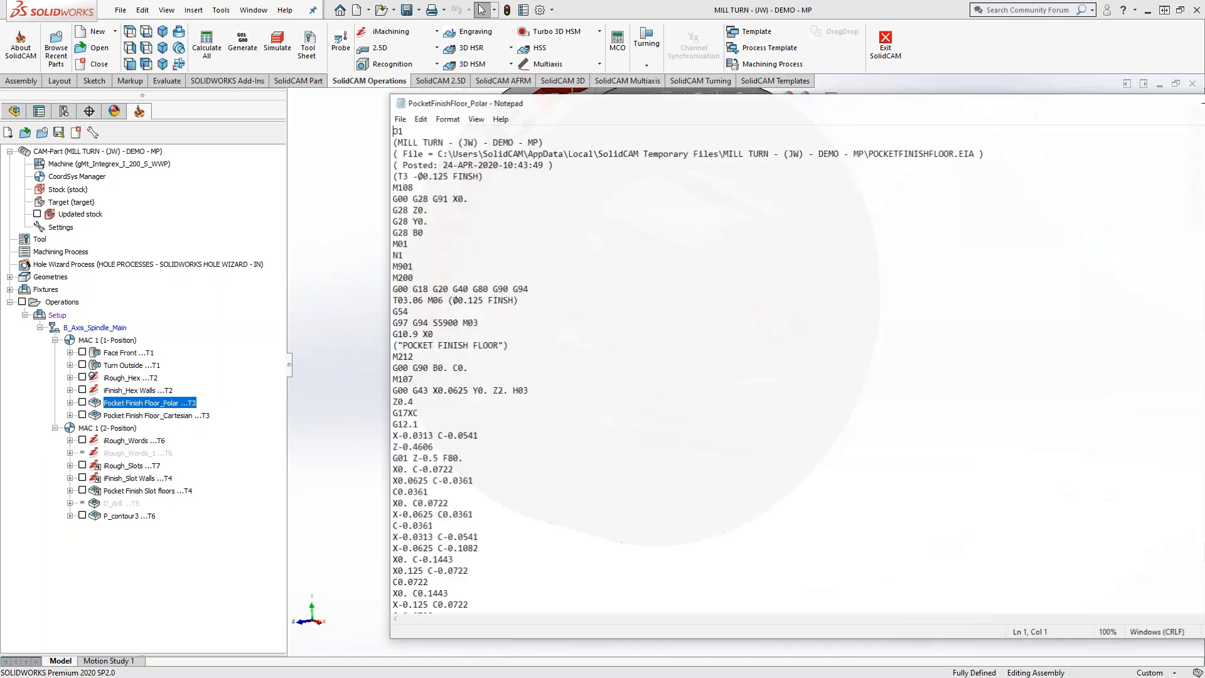
left_click_drag(809, 116, 713, 101)
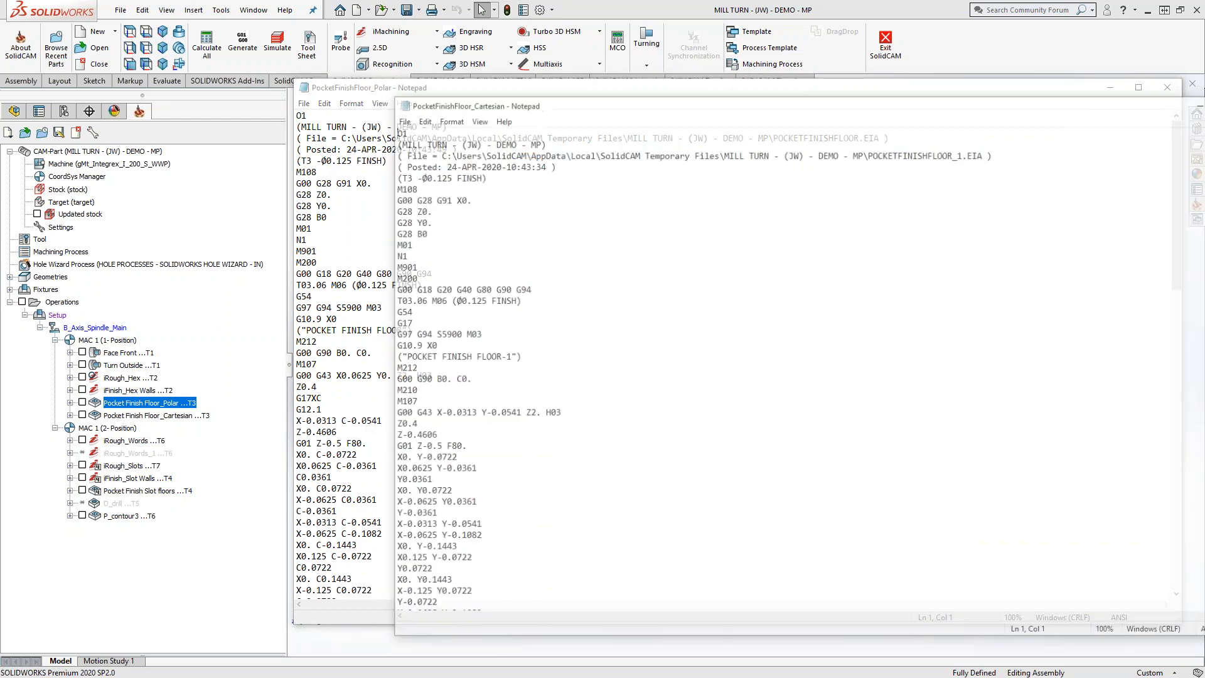
left_click_drag(621, 106, 672, 91)
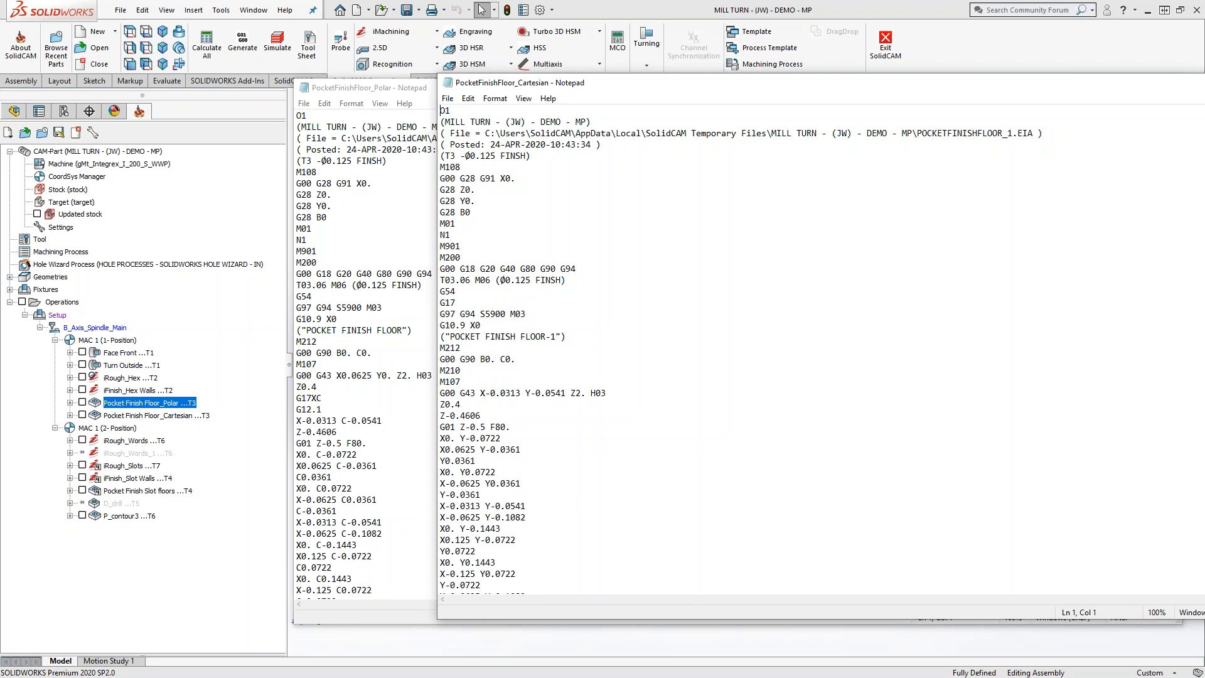
left_click(1204, 83)
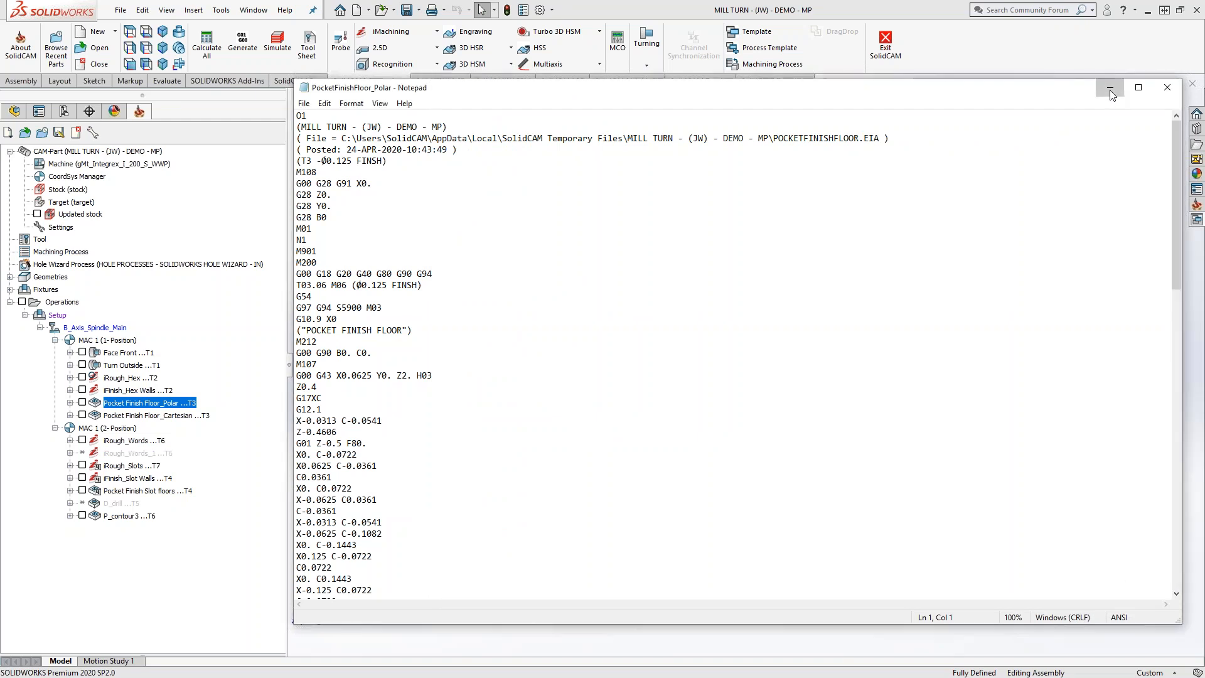
left_click(1110, 89)
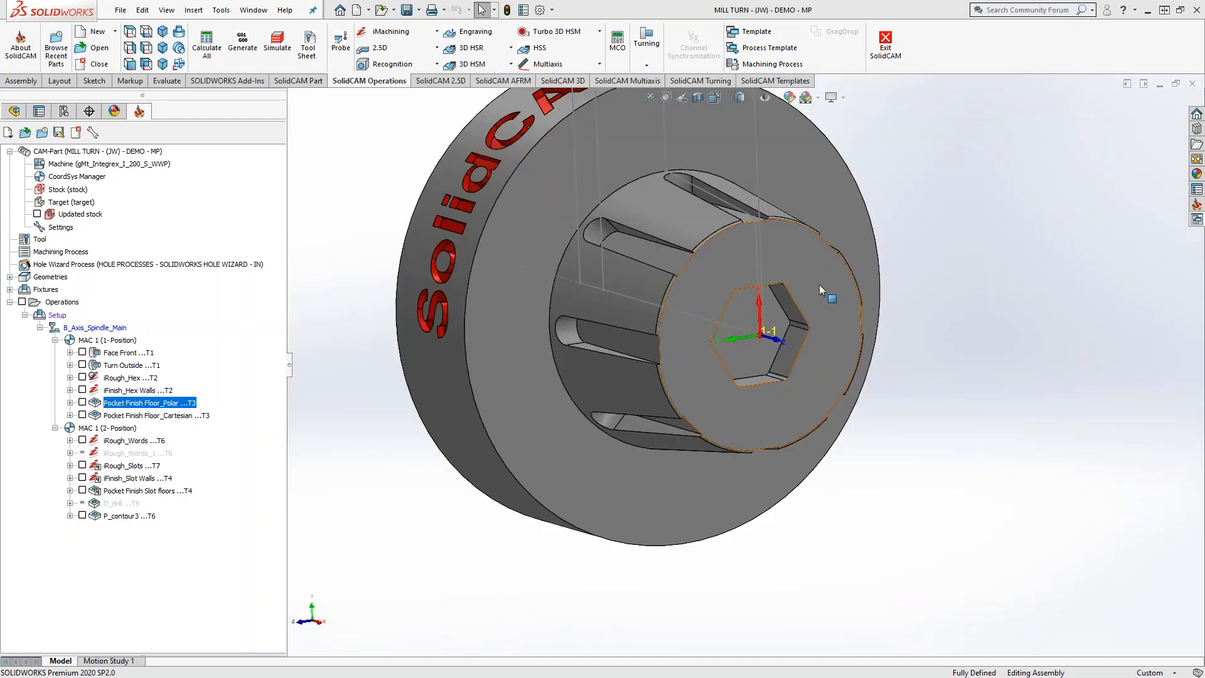
- Examine the plane options in the motion control settings of the Pocket Finish Floor_Polar operation
middle_click_drag(821, 314, 774, 292)
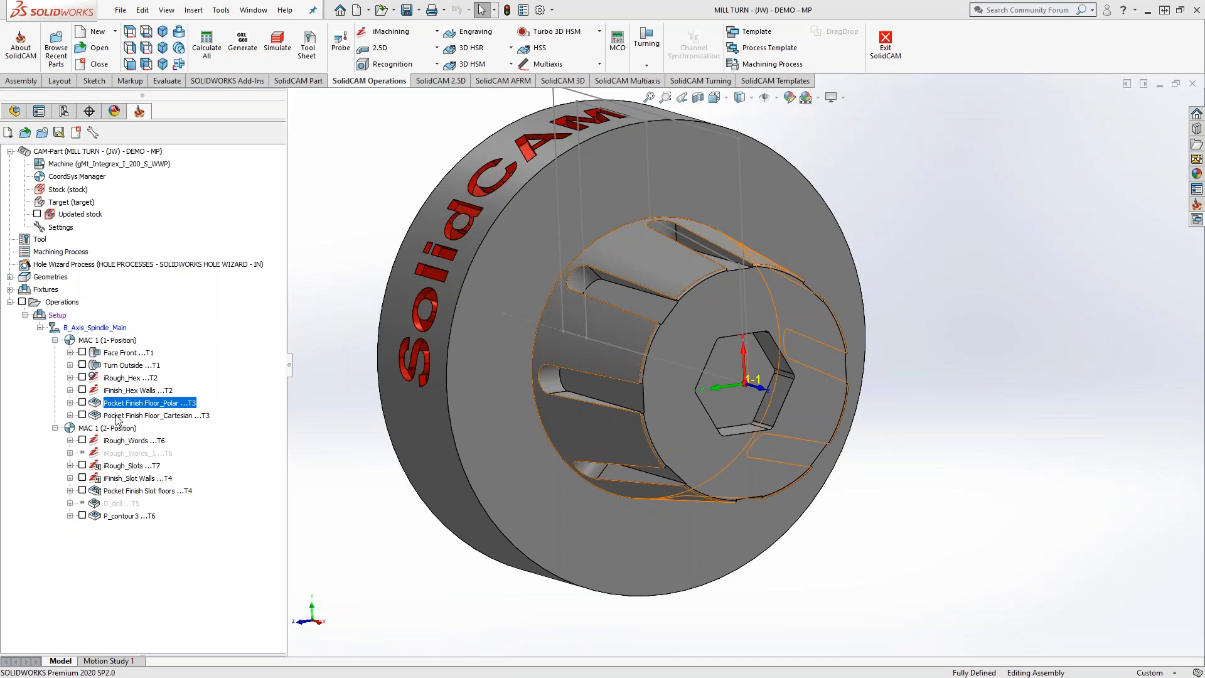
double_click(121, 403)
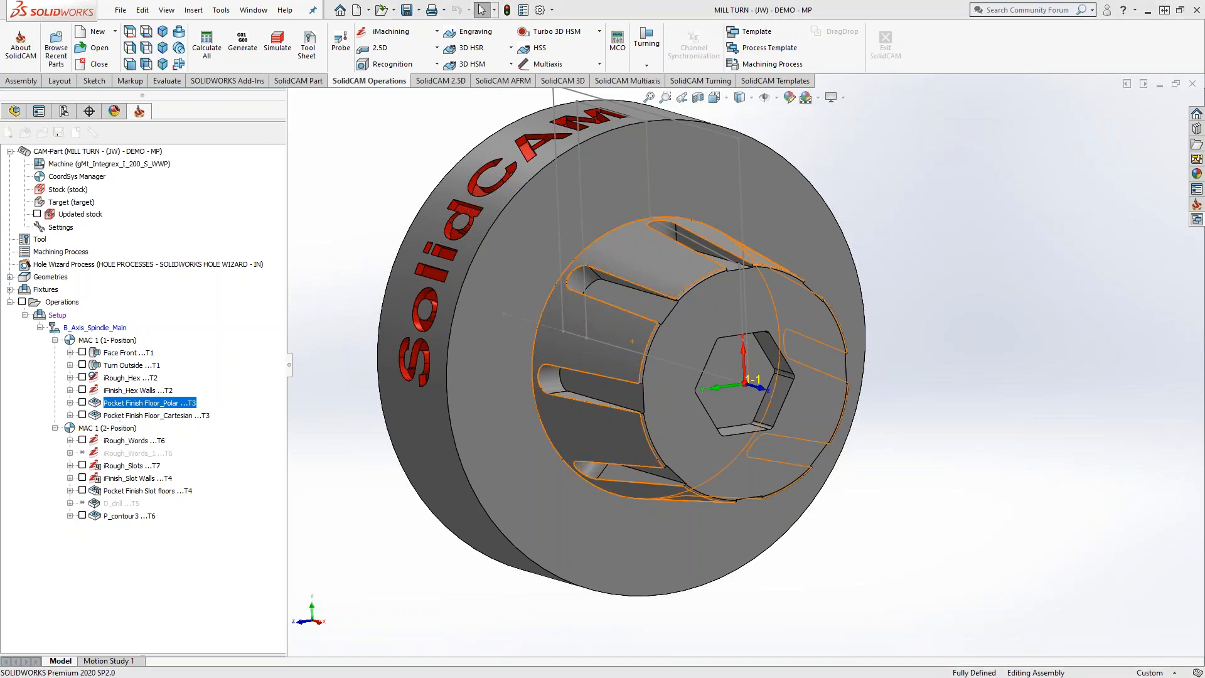
left_click(527, 284)
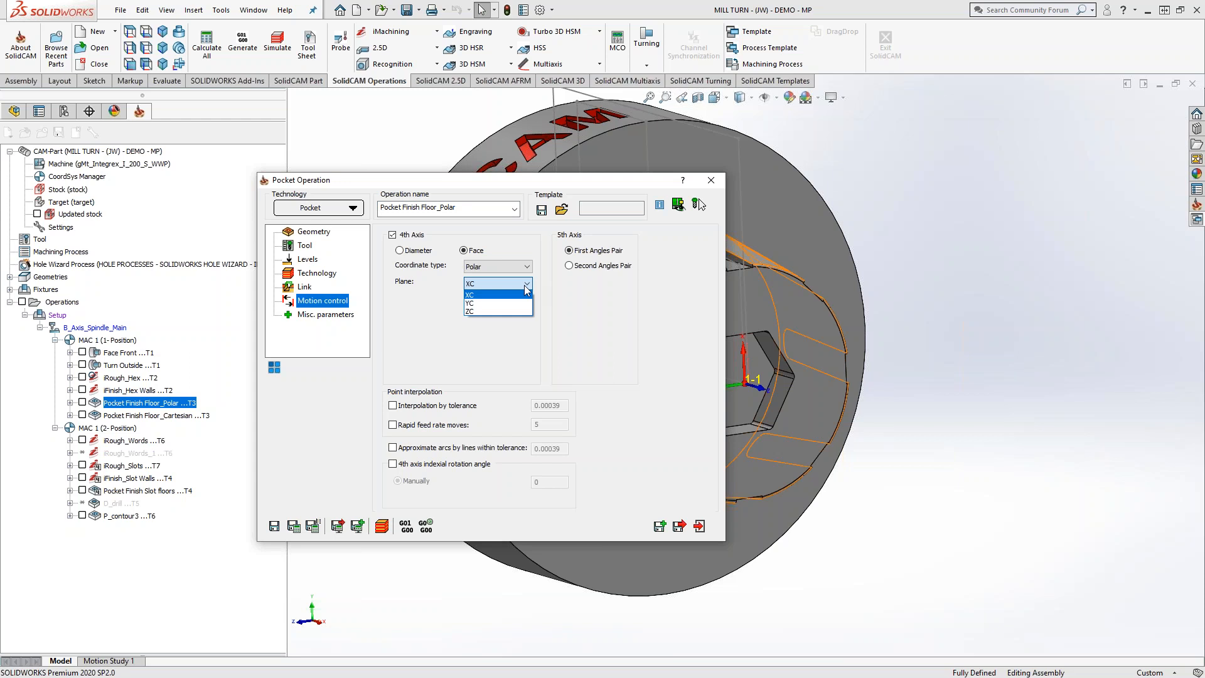
left_click(605, 341)
left_click(721, 180)
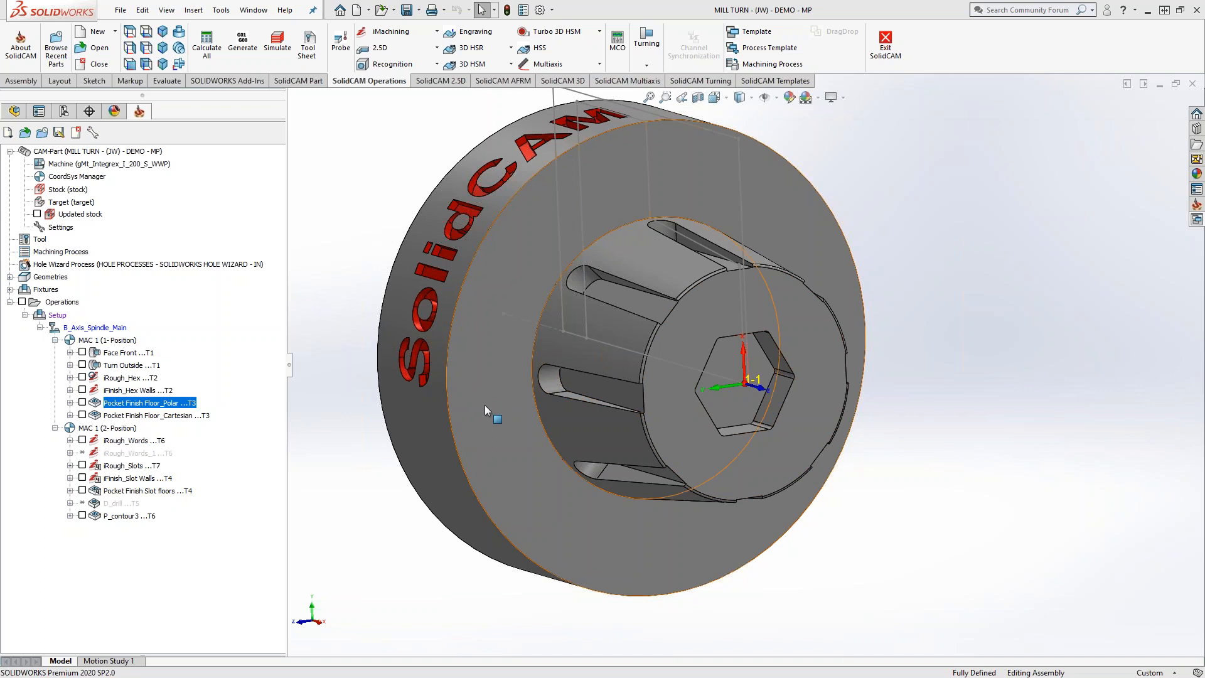
- Start the machine simulation of the Pocket Finish Floor_Cartesian operation
right_click(151, 406)
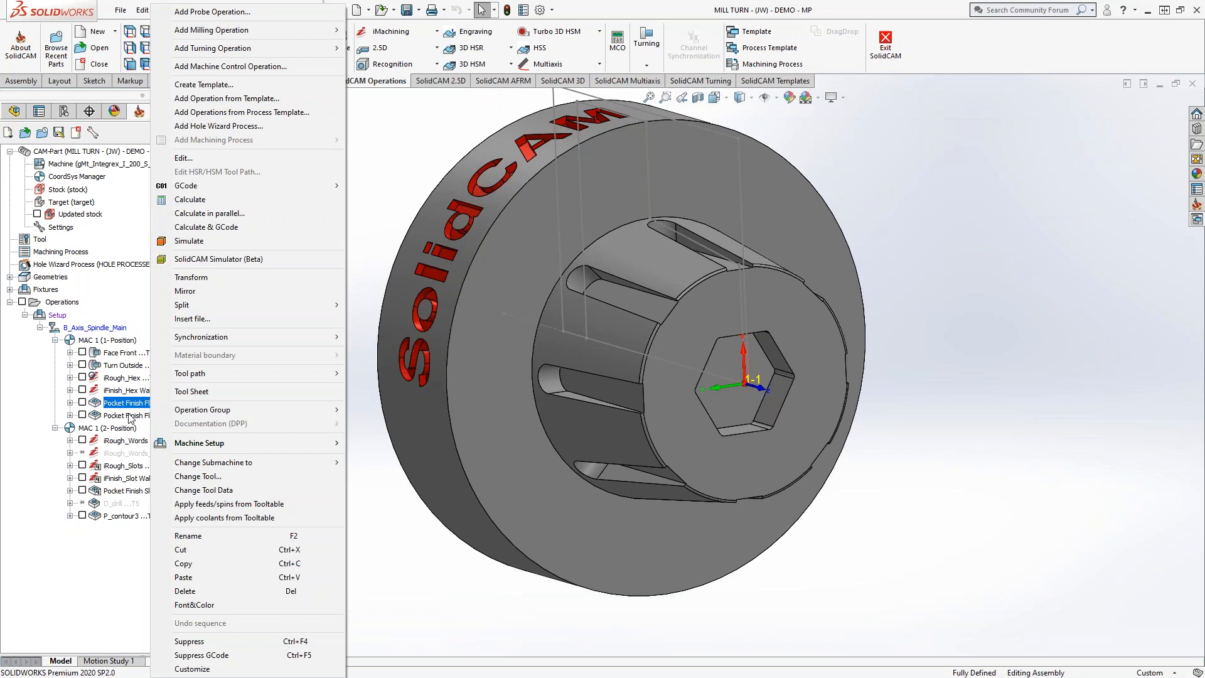
left_click(130, 417)
right_click(130, 416)
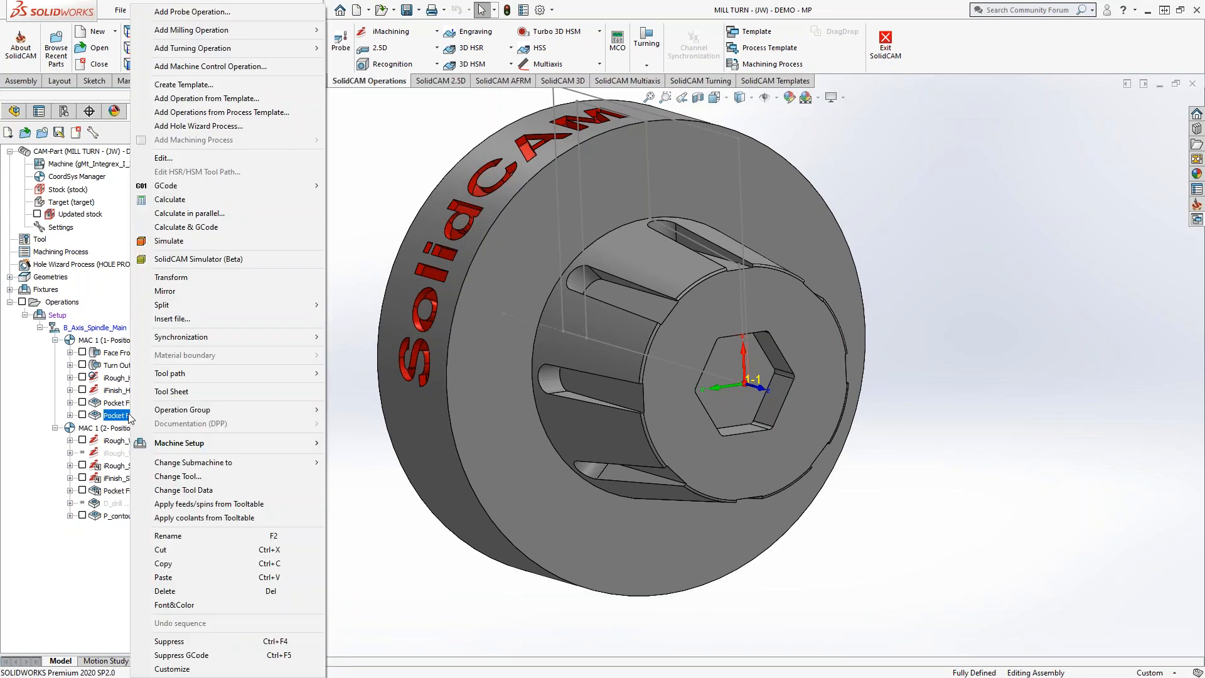
left_click(199, 240)
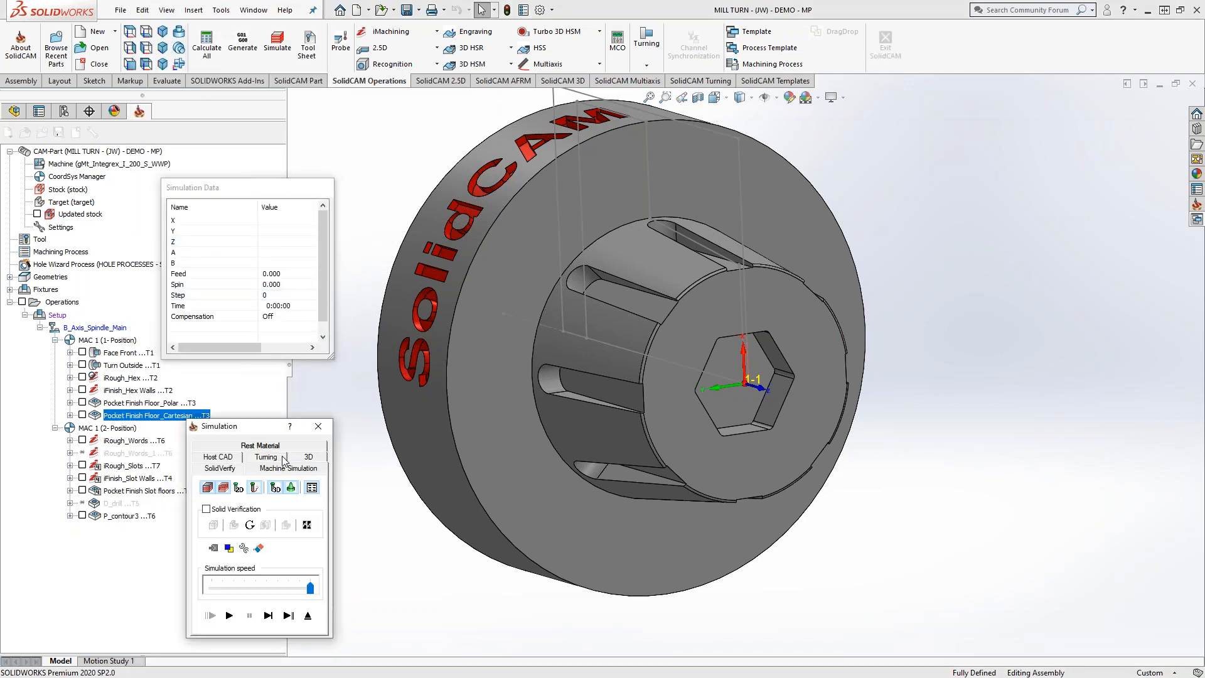
left_click(282, 459)
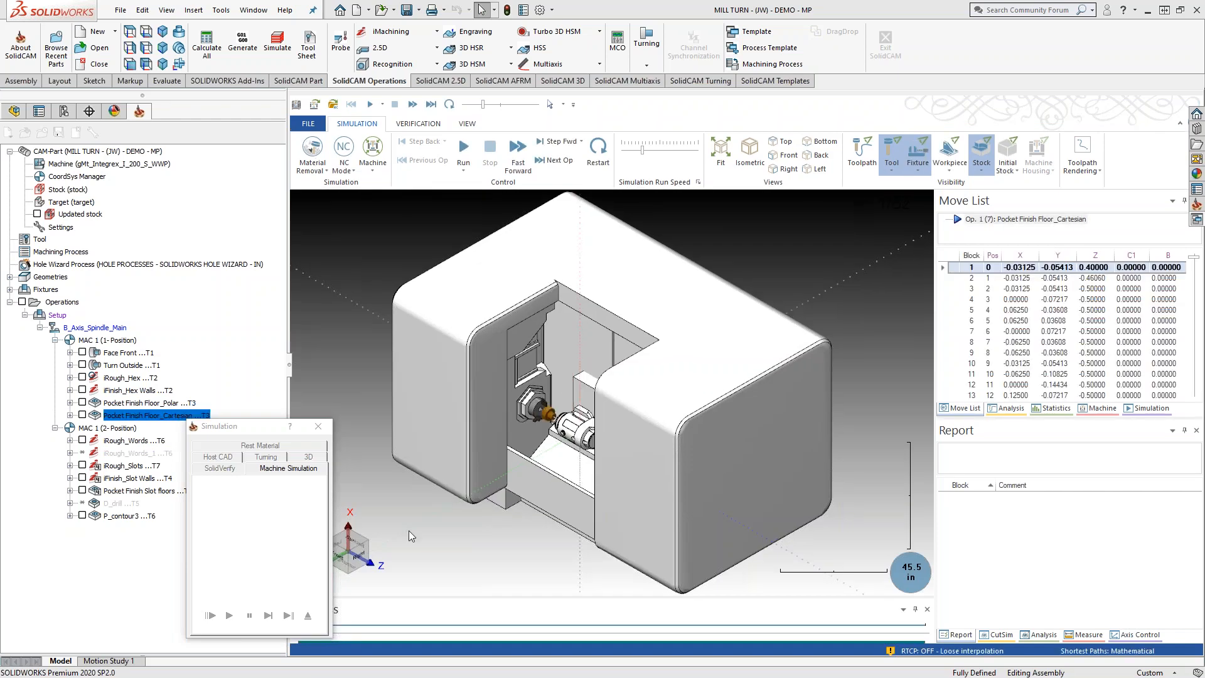
- Reduce the run speed slightly and play the Cartesian operation's machine simulation close up at the hex pocket
scroll(555, 422, "up", 12)
scroll(555, 439, "up", 1)
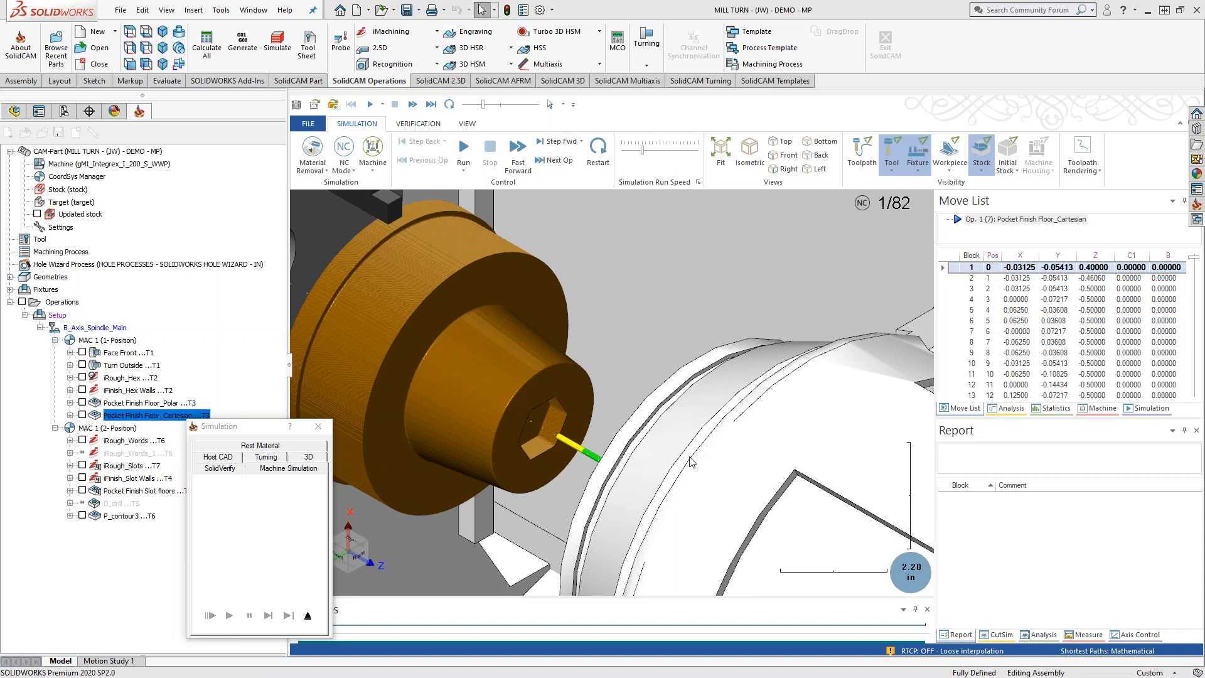
scroll(696, 451, "down", 3)
scroll(696, 451, "up", 1)
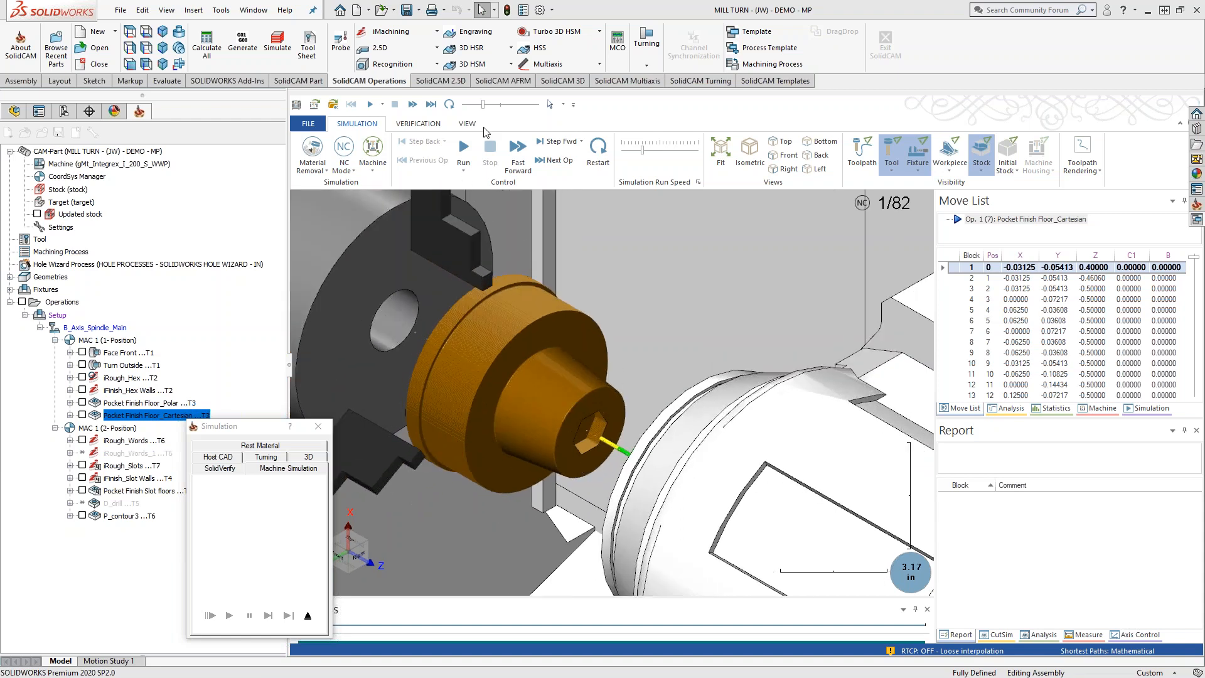
left_click_drag(483, 106, 479, 108)
left_click(463, 150)
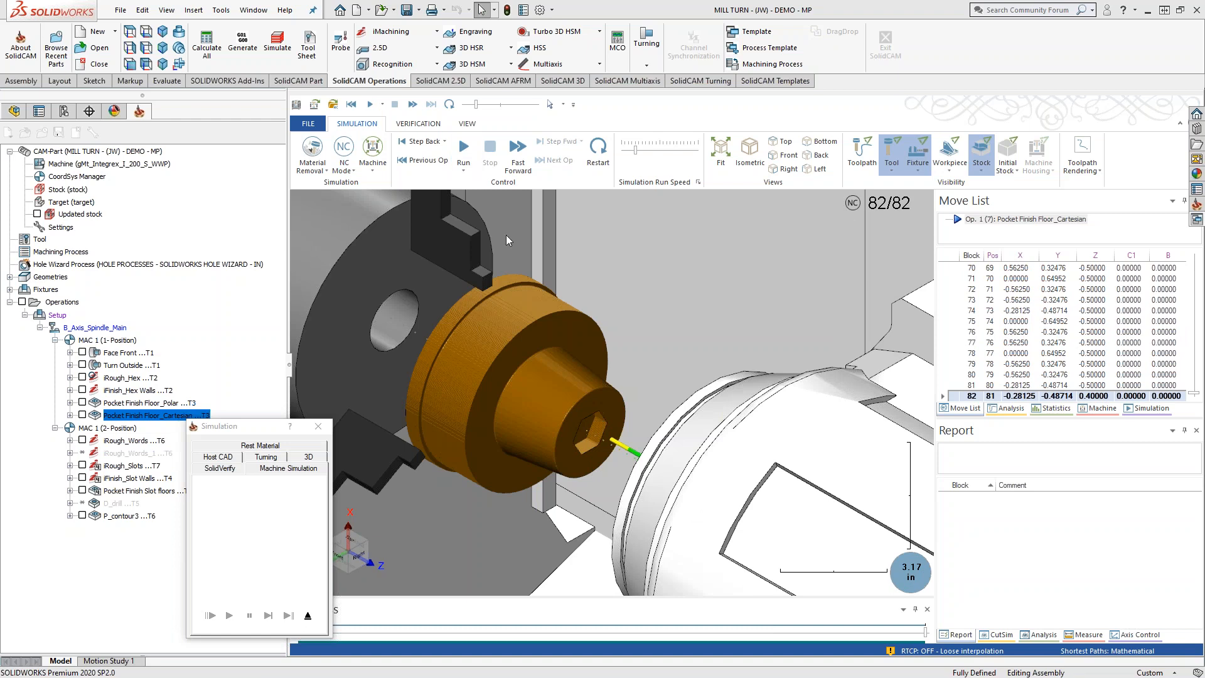
- Play the machine simulation of the Pocket Finish Floor_Polar operation for comparison and exit the simulation
left_click(139, 404)
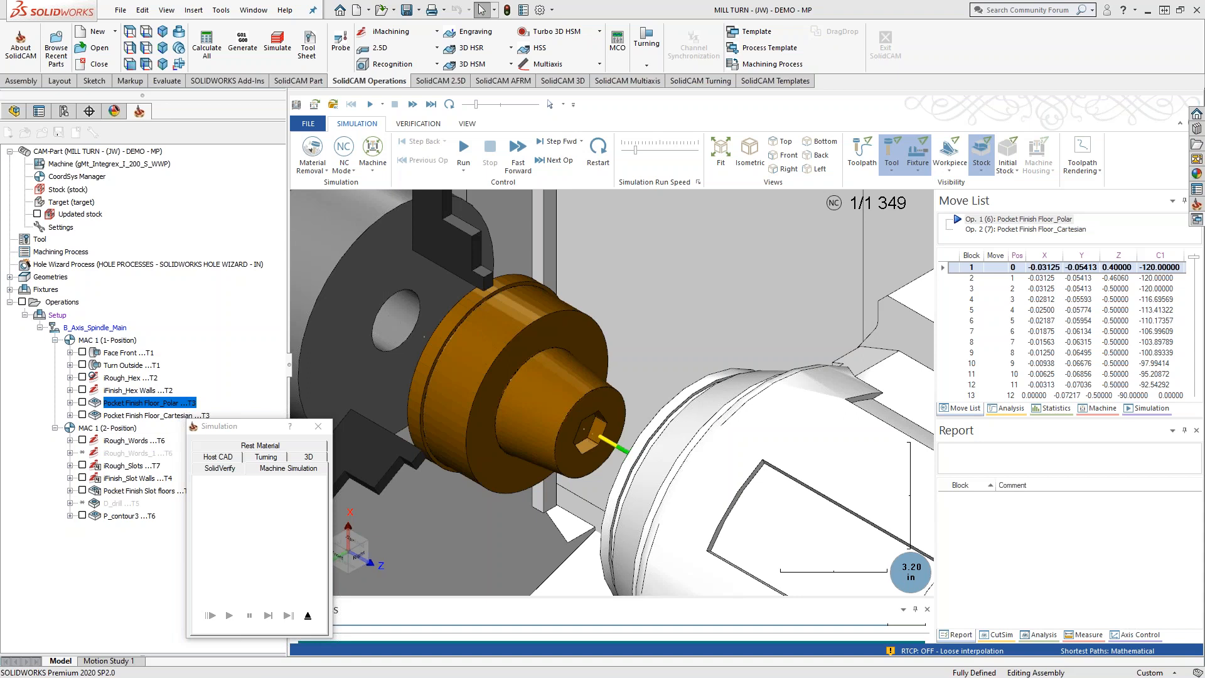
left_click(462, 148)
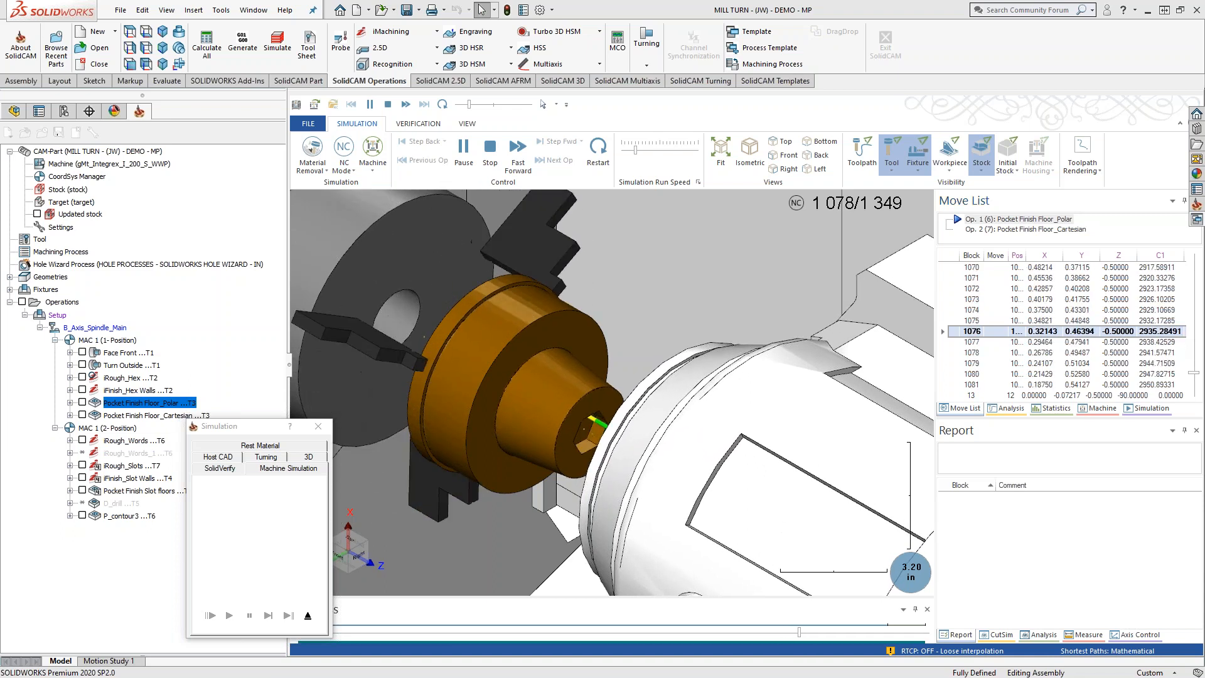
left_click(309, 616)
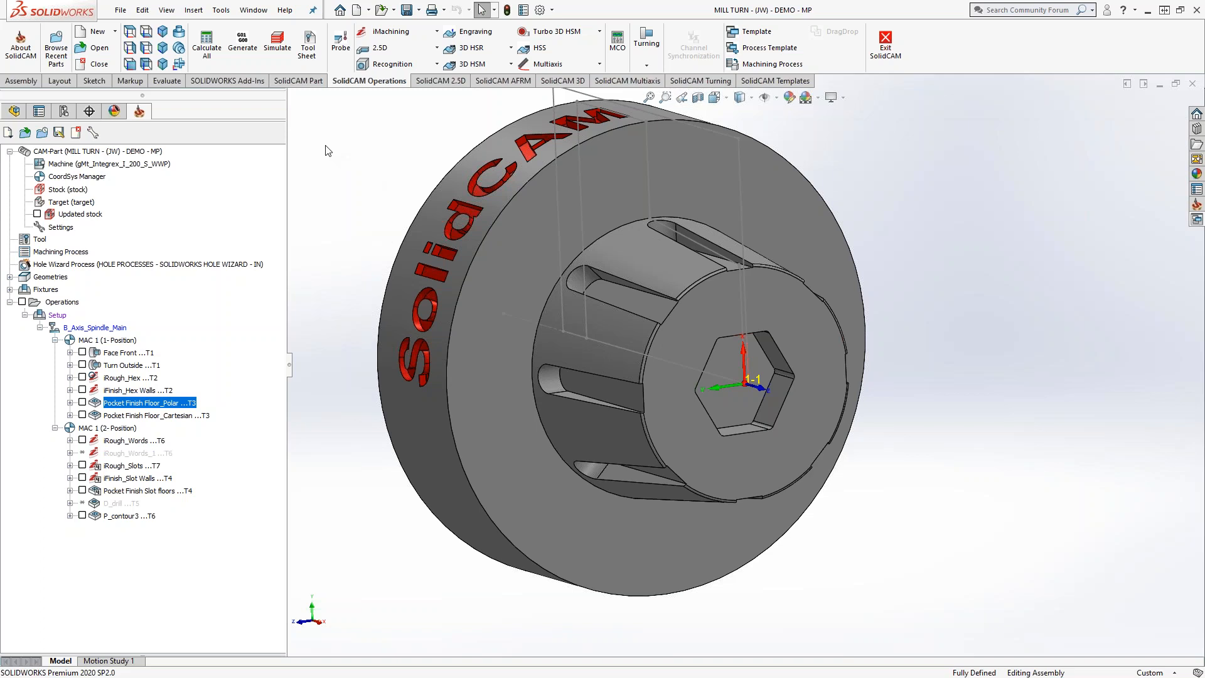
- Open the recent CAM-Part HSR & HSM & HSS from the SolidCAM 3 axis demo files
left_click(221, 10)
mouse_move(352, 71)
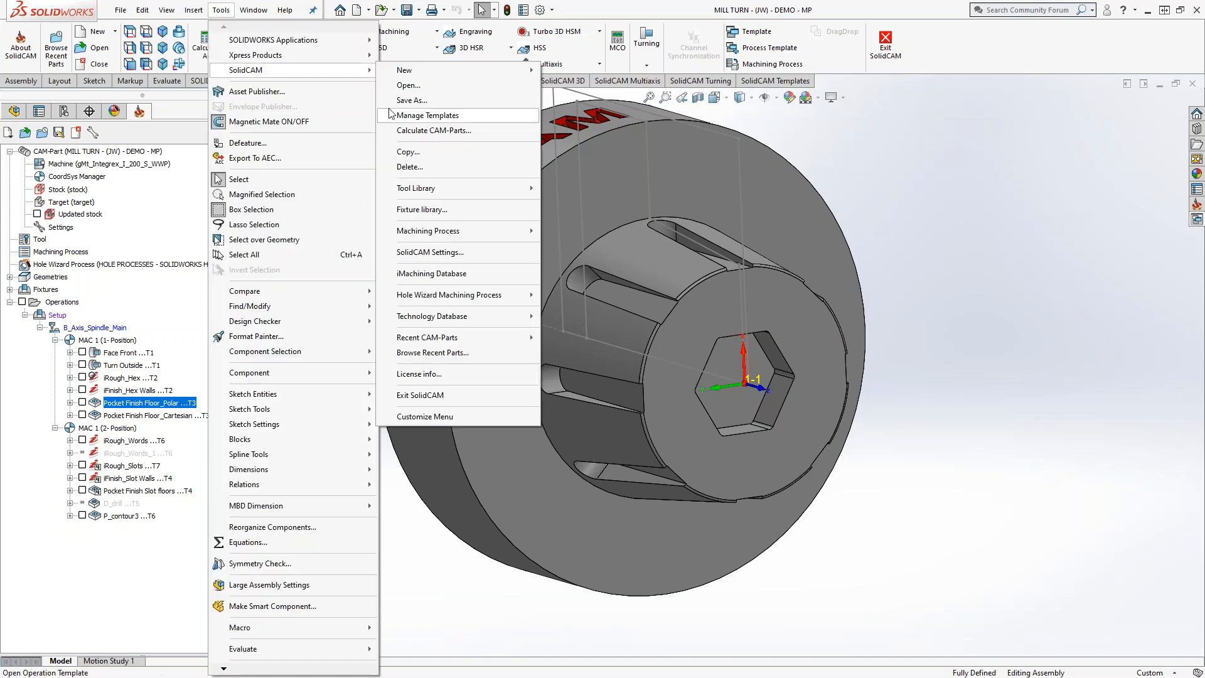
mouse_move(489, 339)
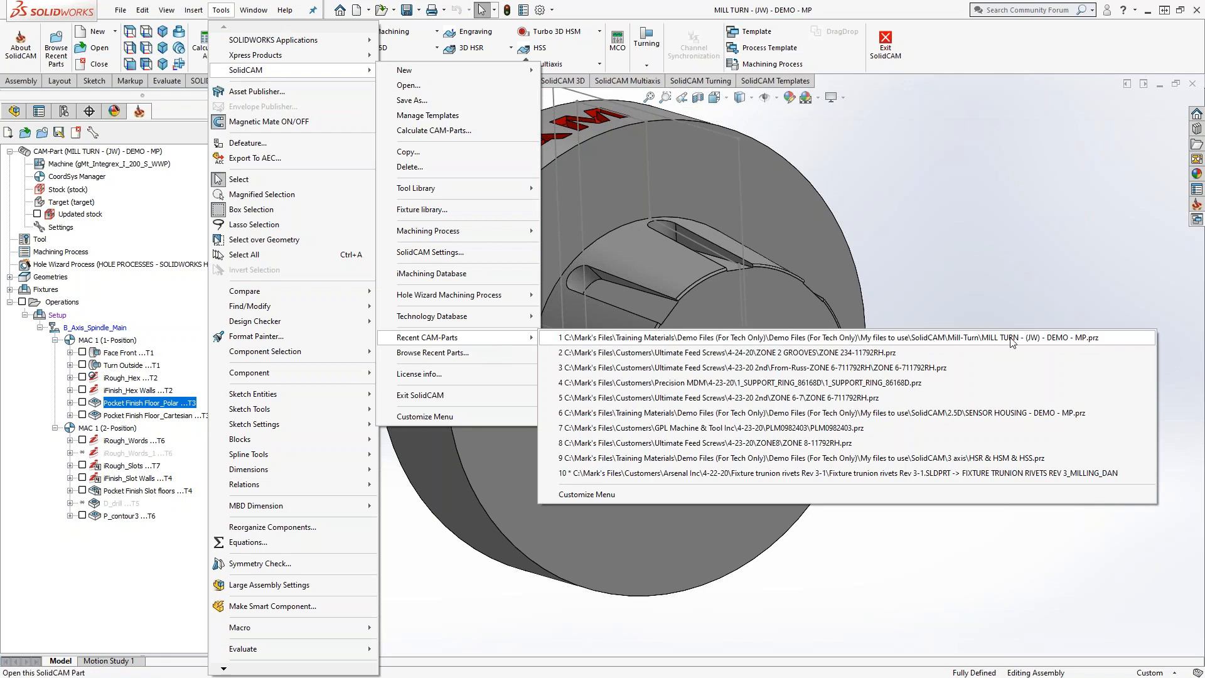
left_click(970, 460)
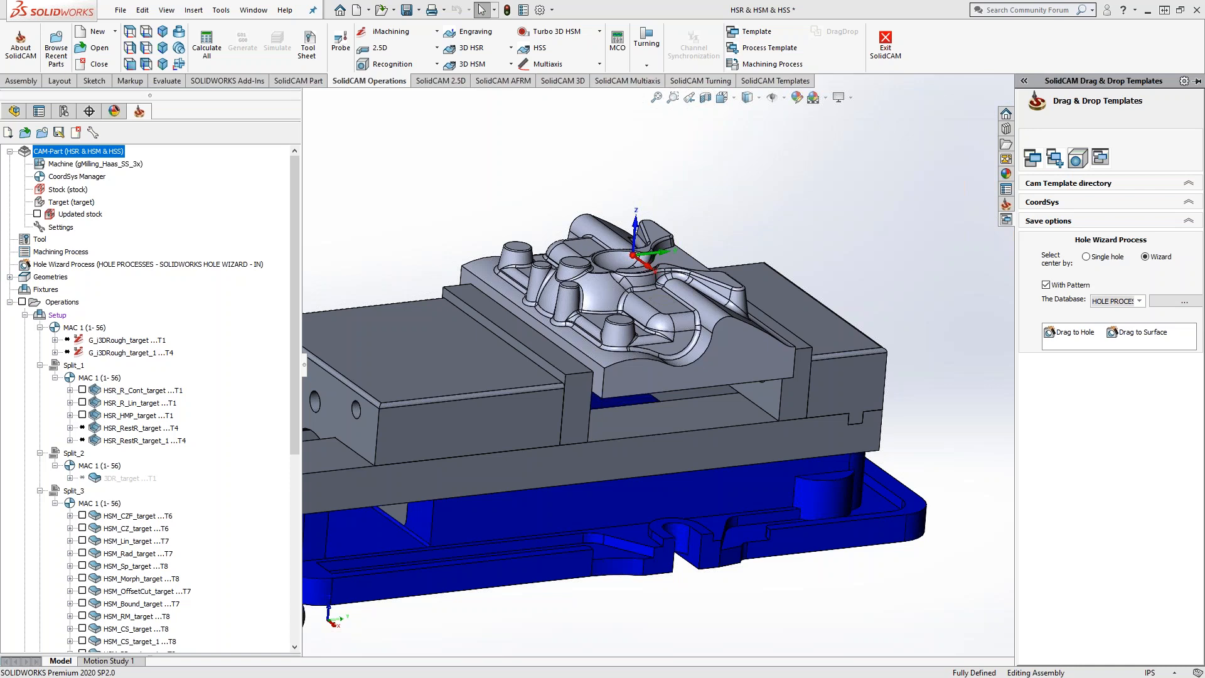
middle_click_drag(479, 188, 422, 207)
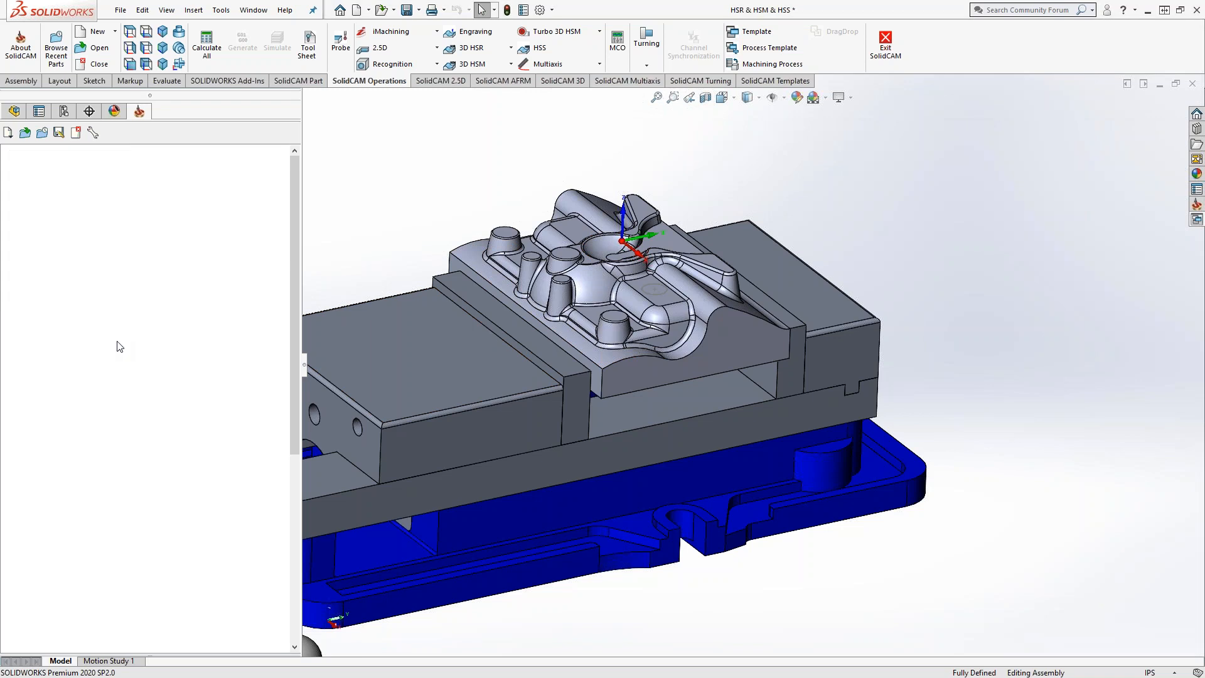
- Try to synchronize and calculate the two G_i3DRough_target operations (T1 and T4)
left_click(116, 340)
left_click(116, 353, "shift")
right_click(116, 350)
mouse_move(173, 349)
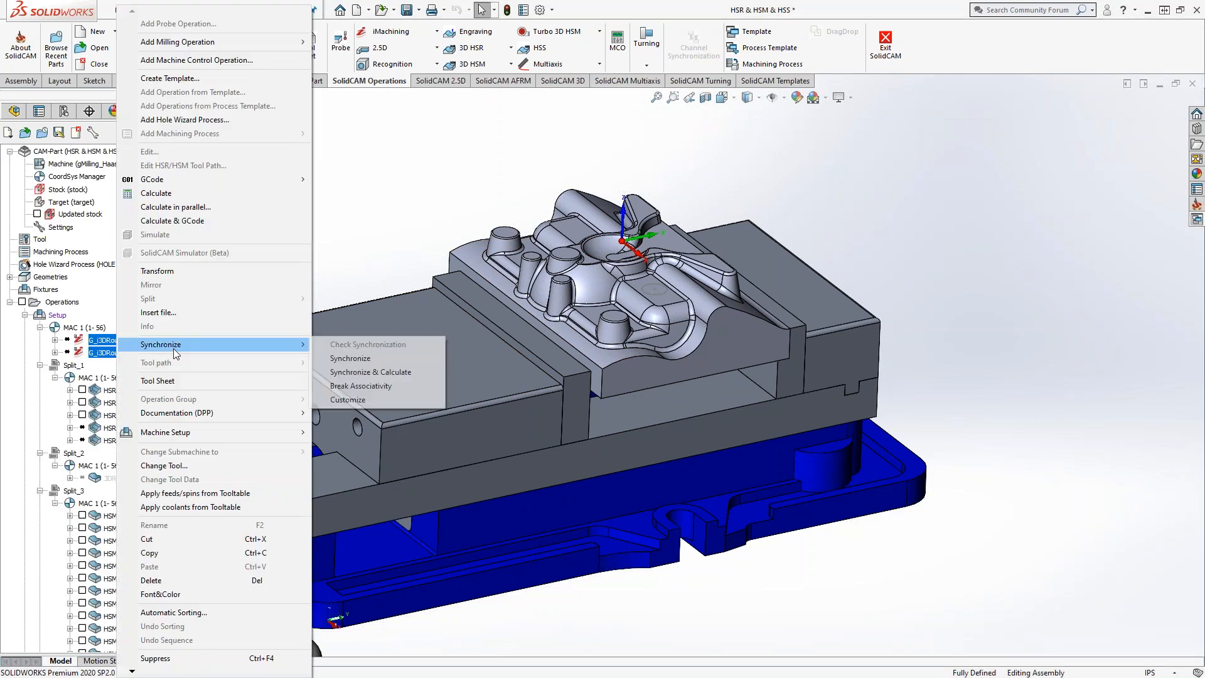
left_click(371, 372)
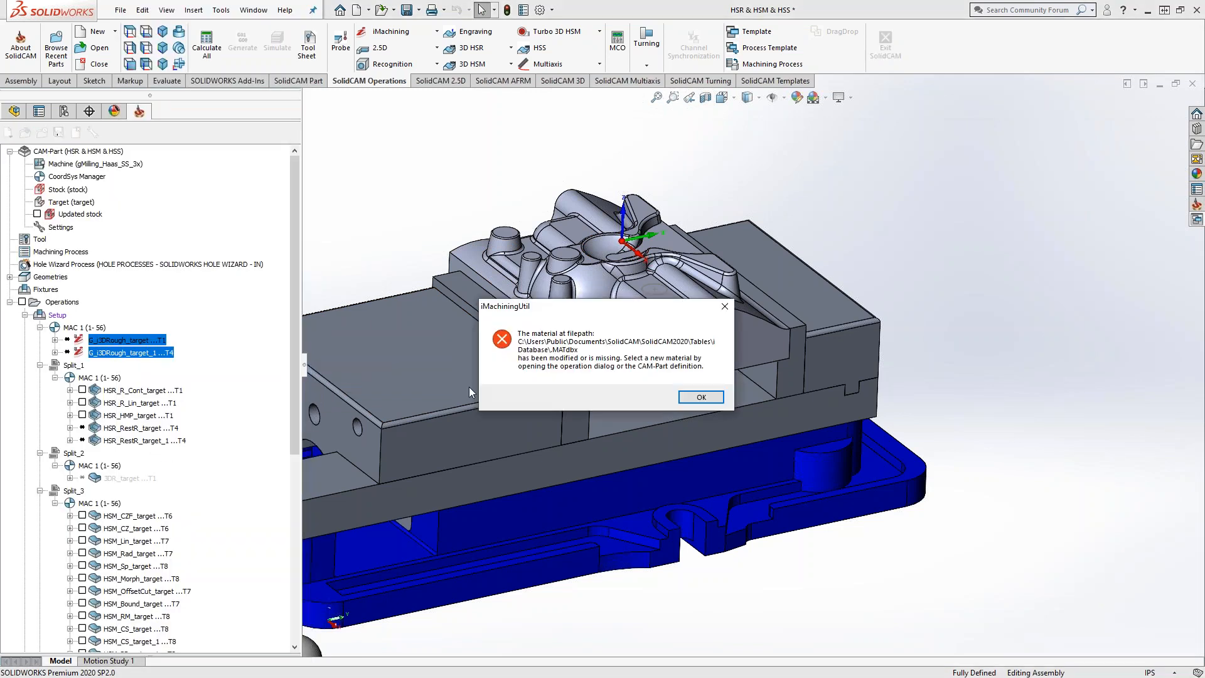
left_click(701, 398)
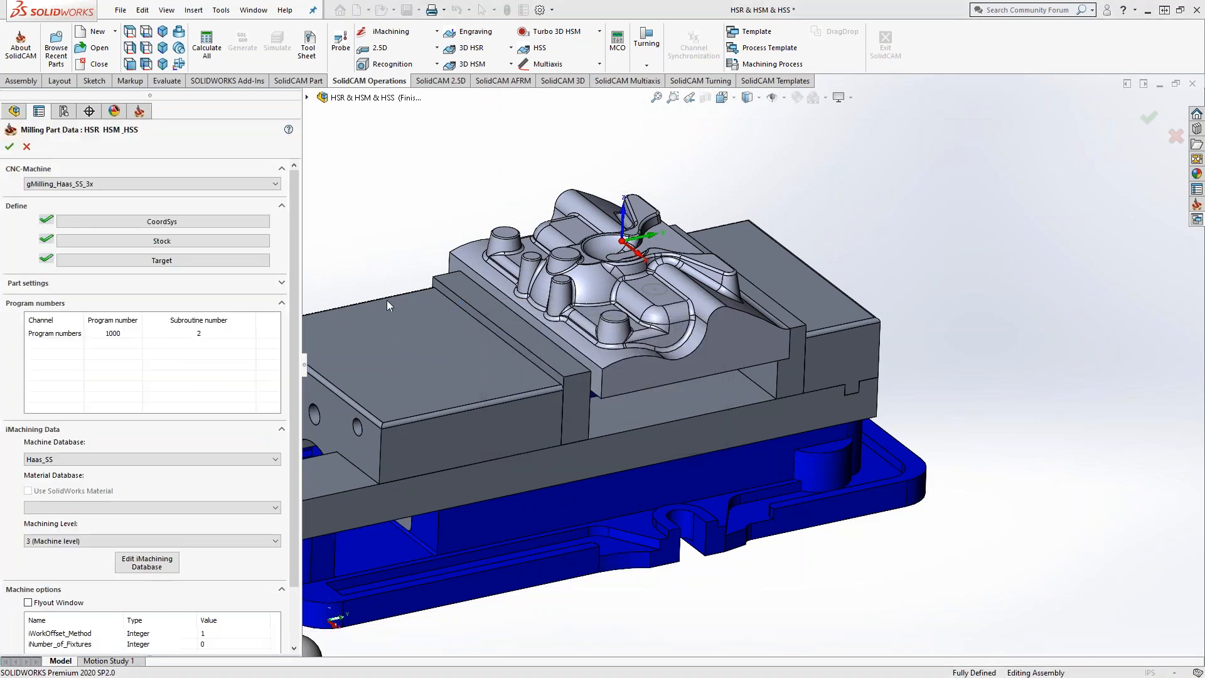
- Set the CAM-Part's iMachining material to 6061 T6 in the milling part data
left_click(85, 506)
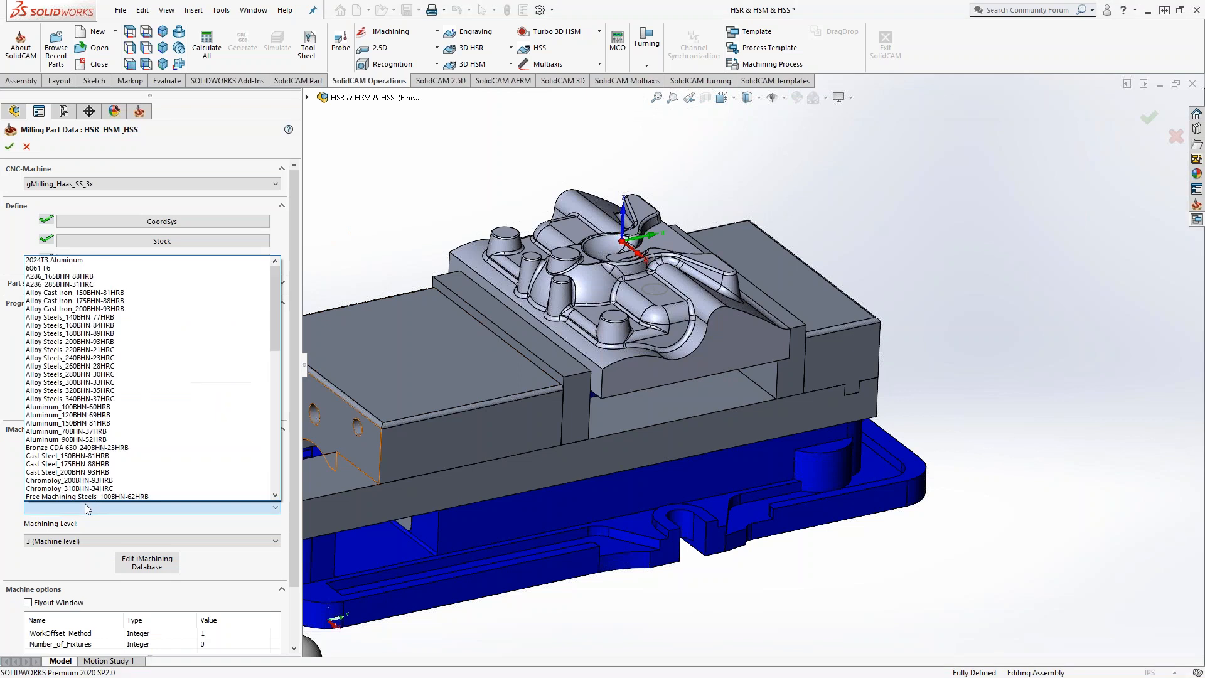
left_click(38, 268)
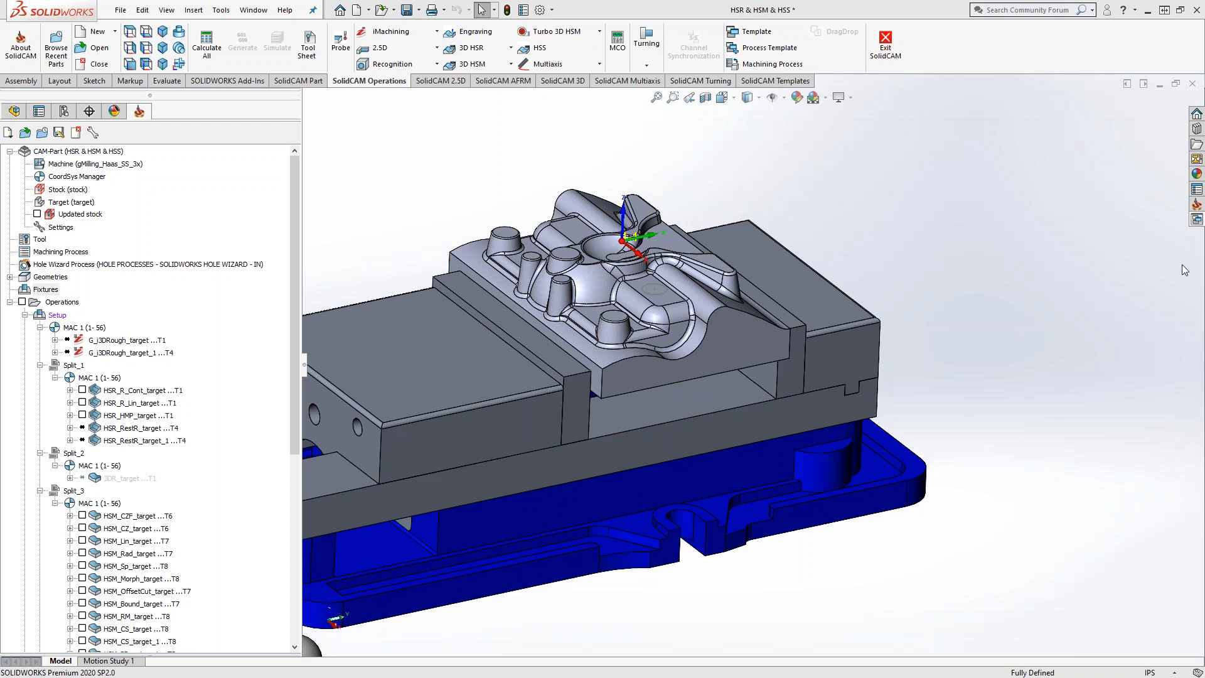
- Retry synchronizing and calculating both i3DRough operations with the 6061 T6 material
left_click(122, 340)
left_click(122, 353, "shift")
right_click(117, 353)
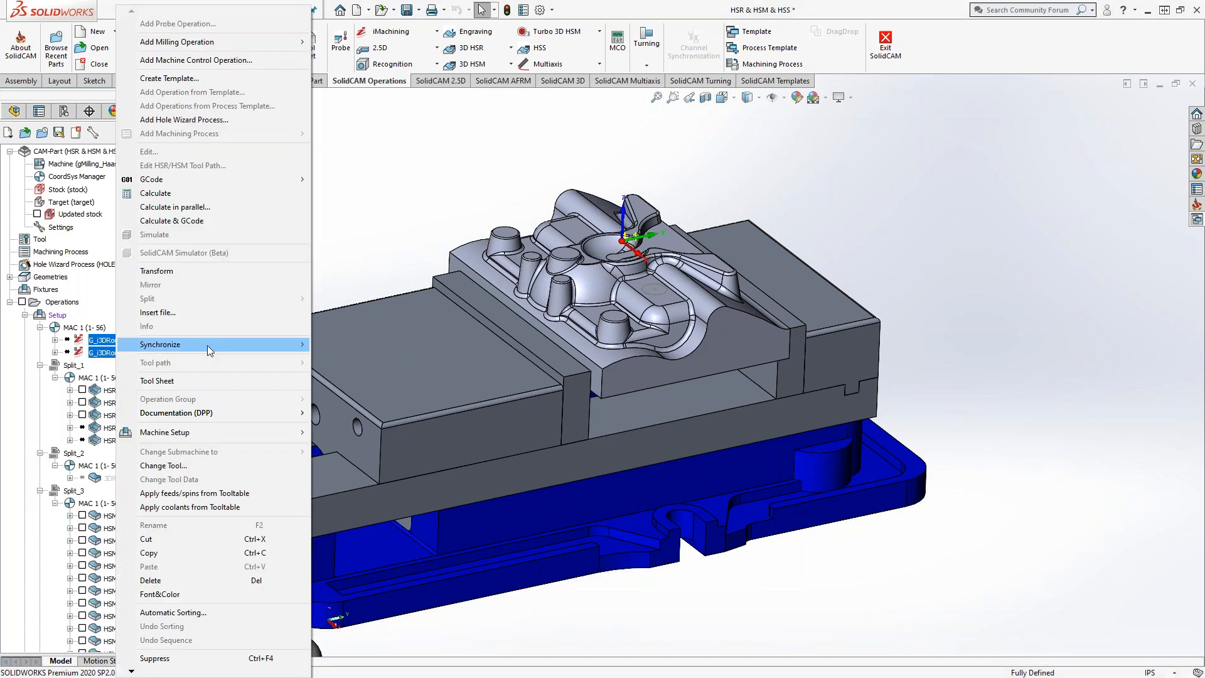
mouse_move(209, 351)
left_click(380, 373)
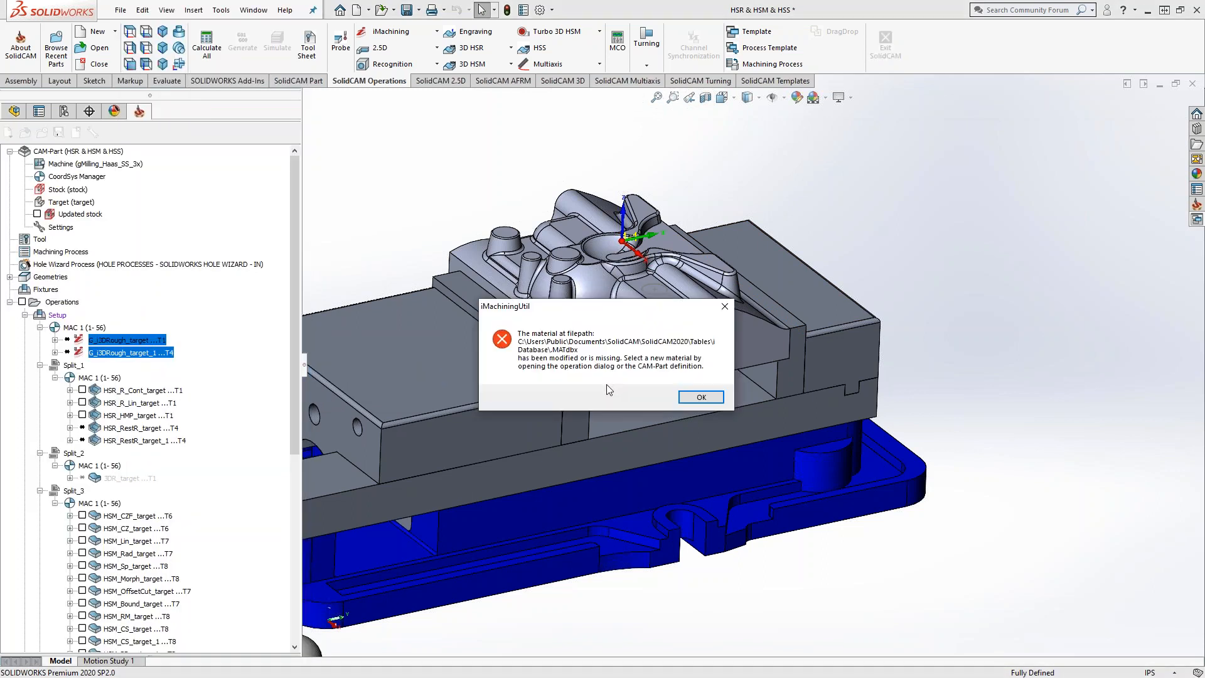
left_click(702, 397)
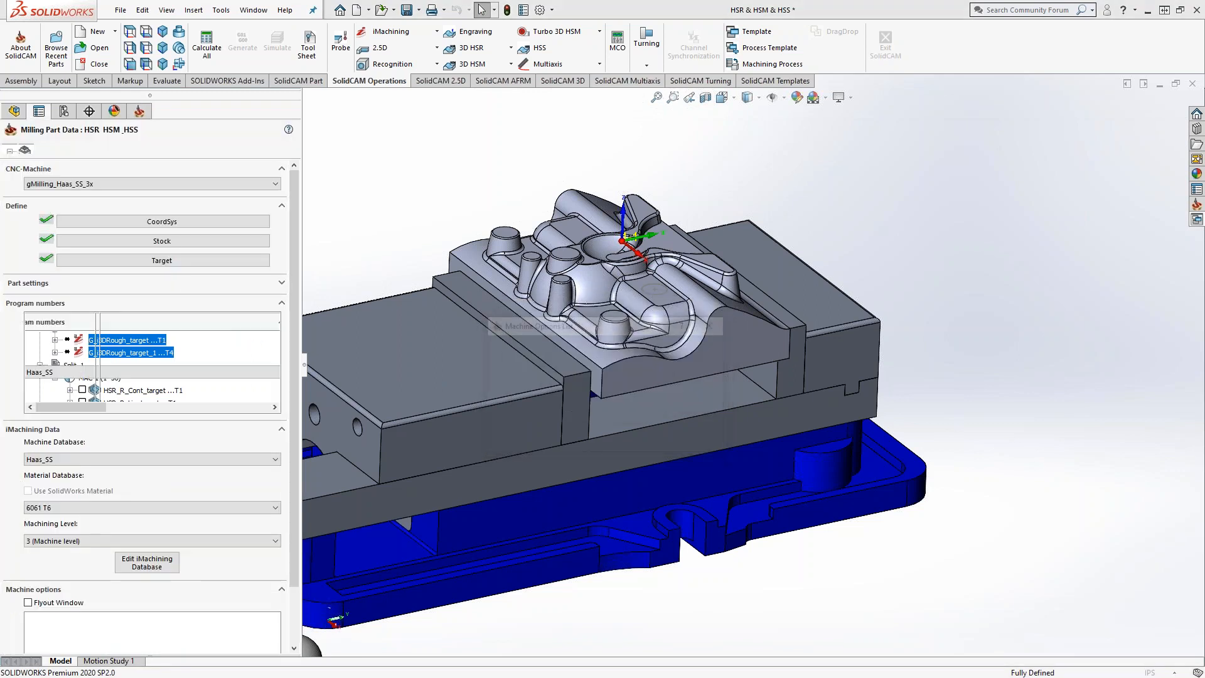
- Set the CAM-Part's iMachining material to Alloy Cast Iron_150BHN-81HRB
left_click(104, 509)
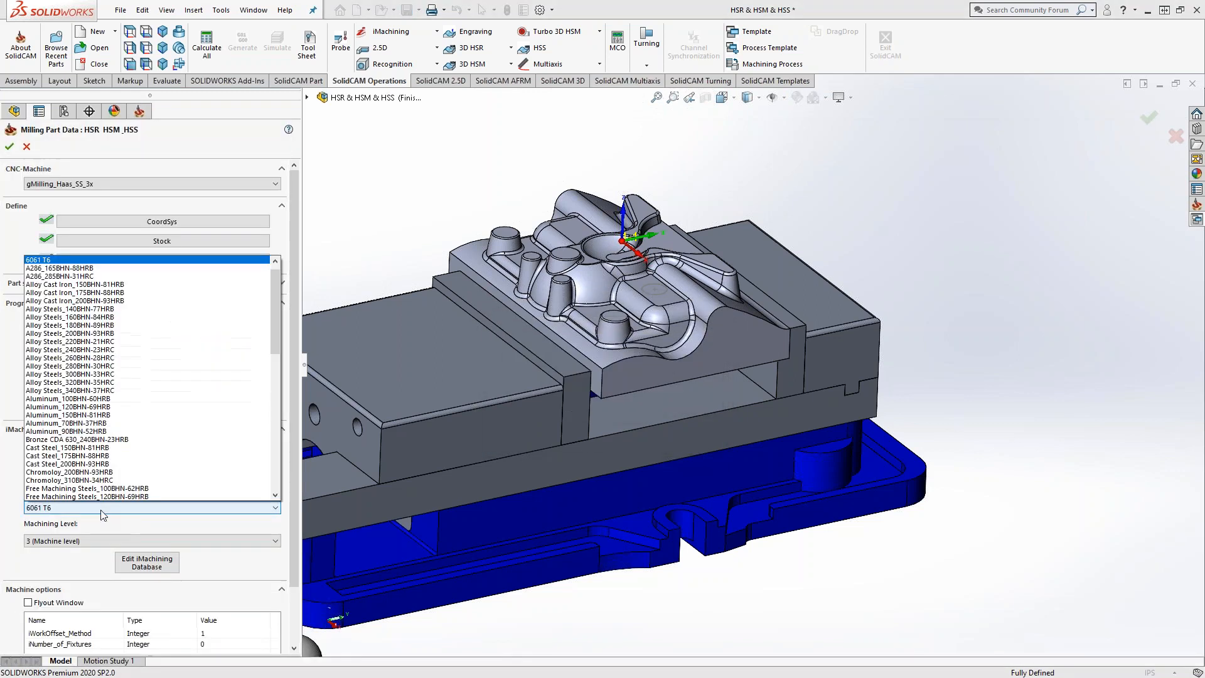
left_click(75, 284)
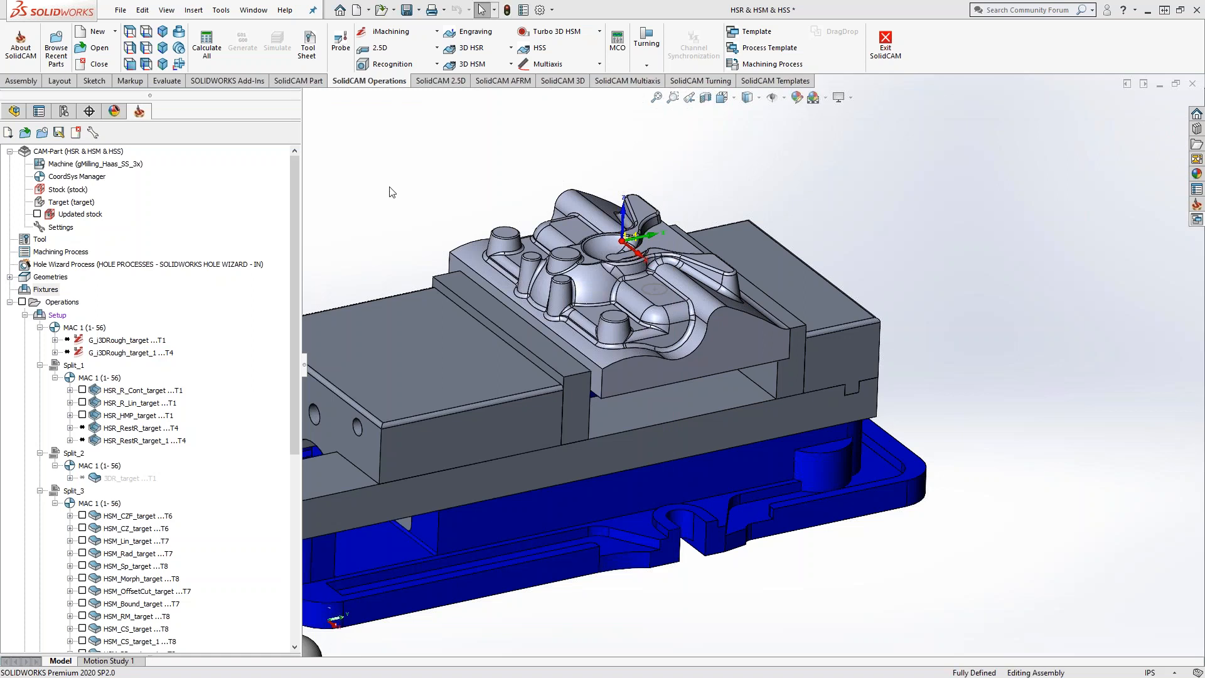
- Synchronize and calculate the G_i3DRough_target and G_i3DRough_target_1 operations with the cast iron material
left_click(107, 341)
left_click(109, 354, "shift")
right_click(108, 353)
mouse_move(153, 345)
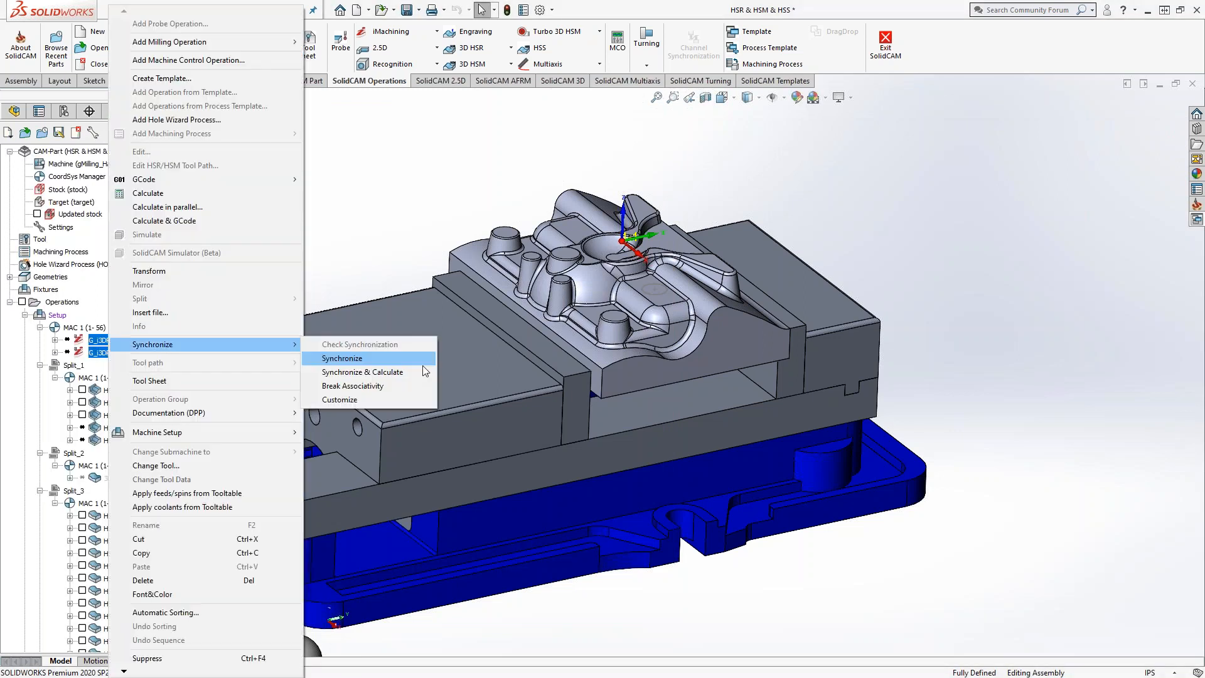
left_click(399, 372)
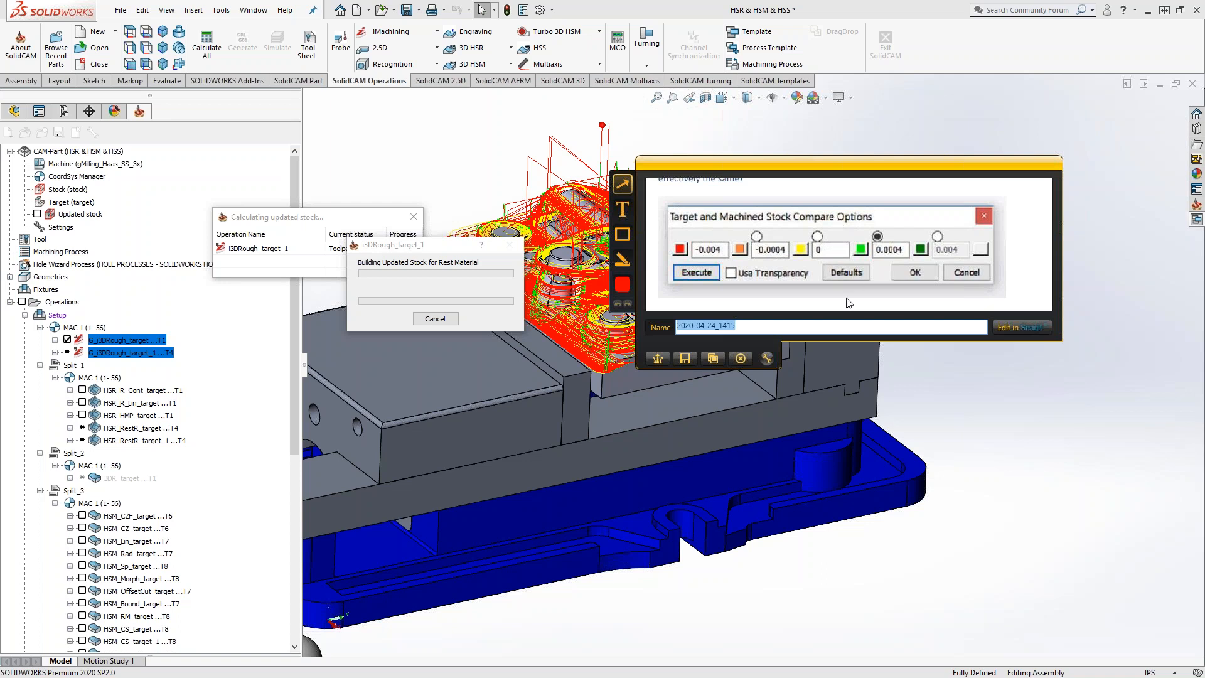
left_click(1128, 300)
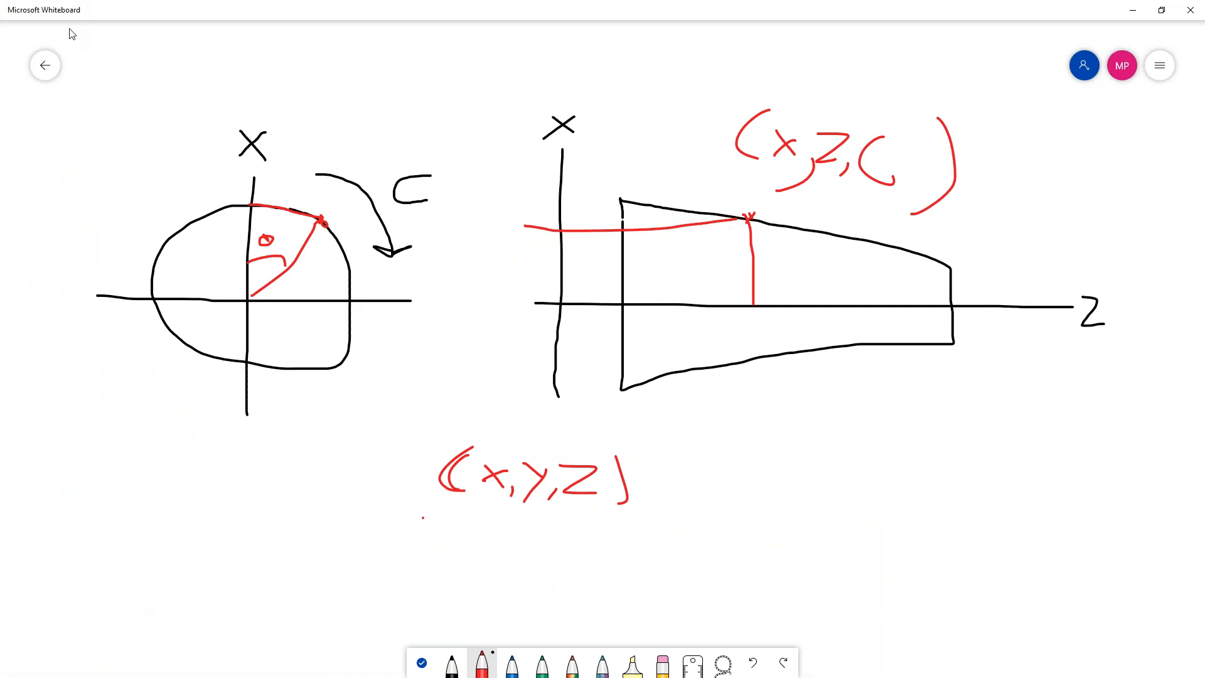
- Switch to Microsoft Whiteboard and open the board with the 3D box and X, Y, Z axes sketch
left_click(45, 65)
left_click(801, 204)
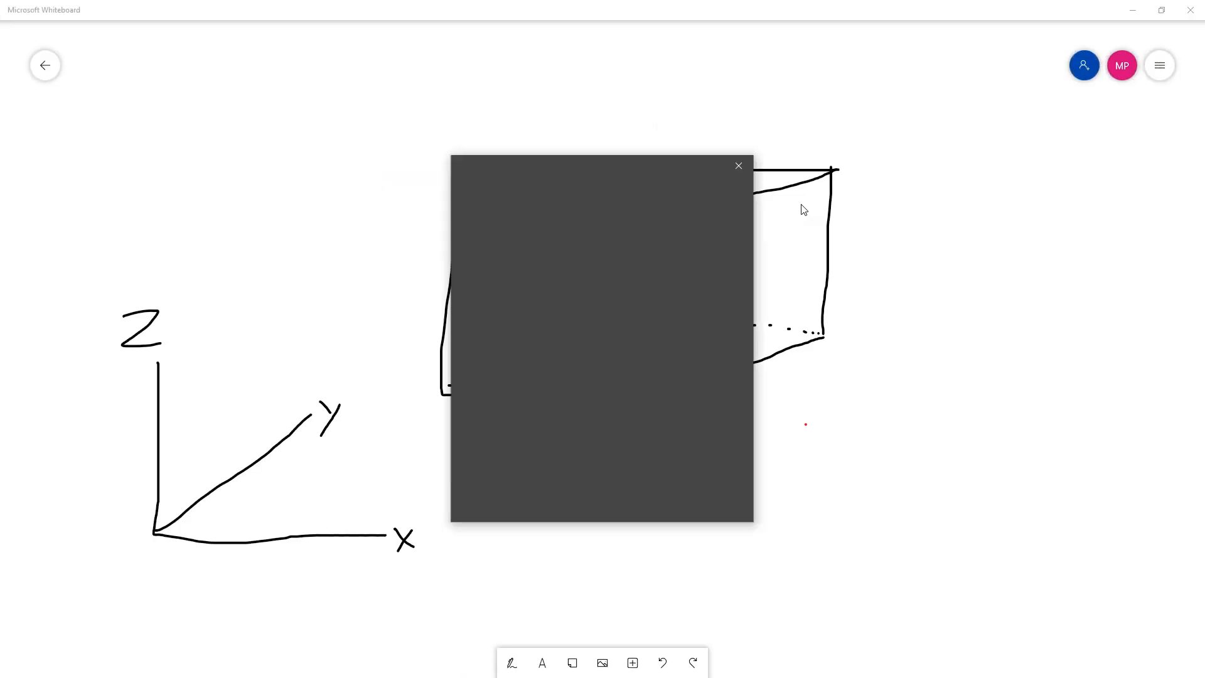
left_click(738, 167)
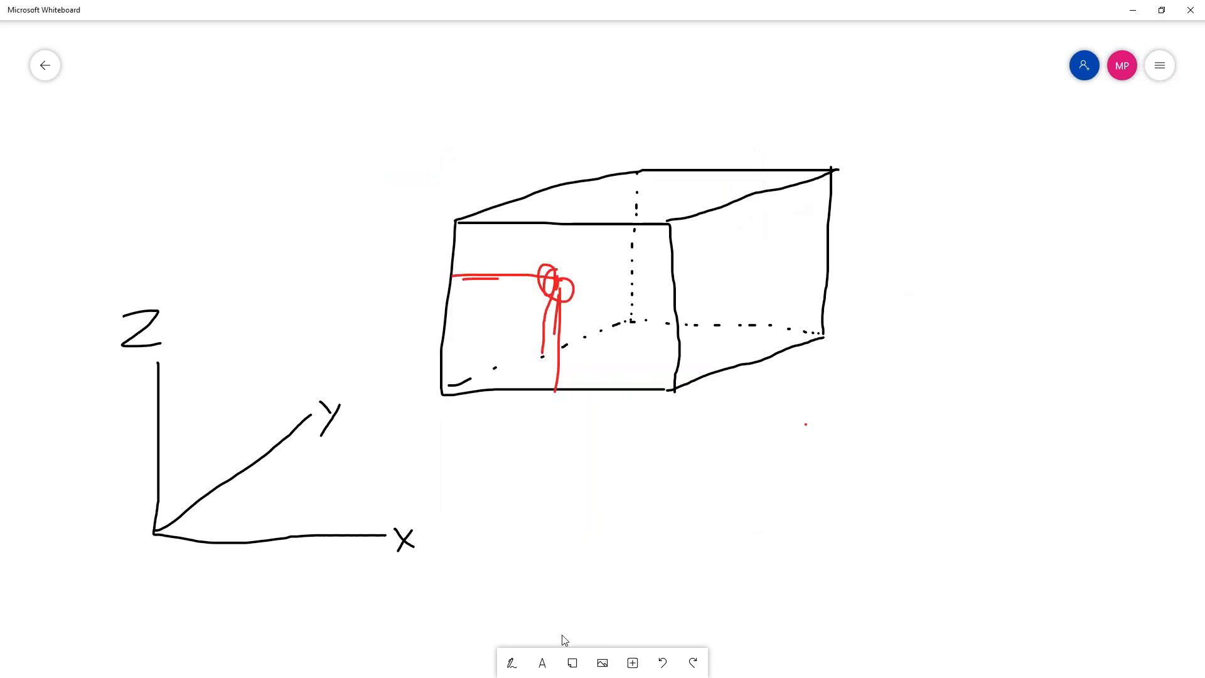
- Draw a red slot outline around the marked point on the front face of the box
left_click(511, 663)
left_click(488, 656)
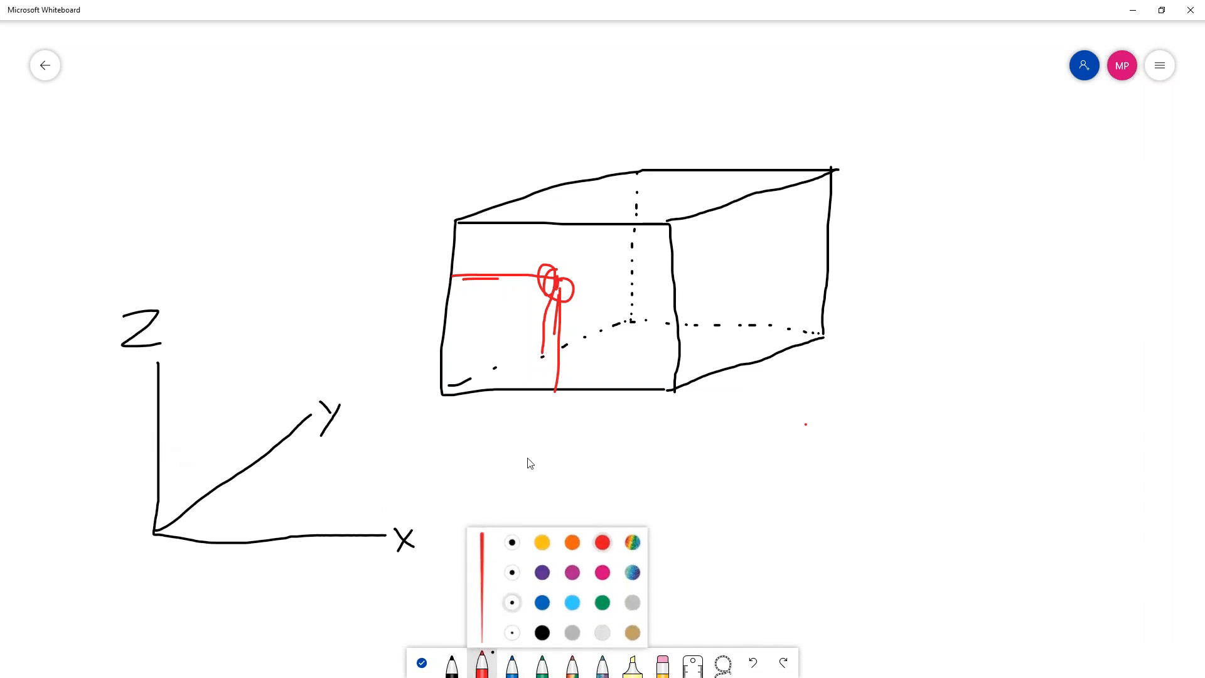
left_click(210, 598)
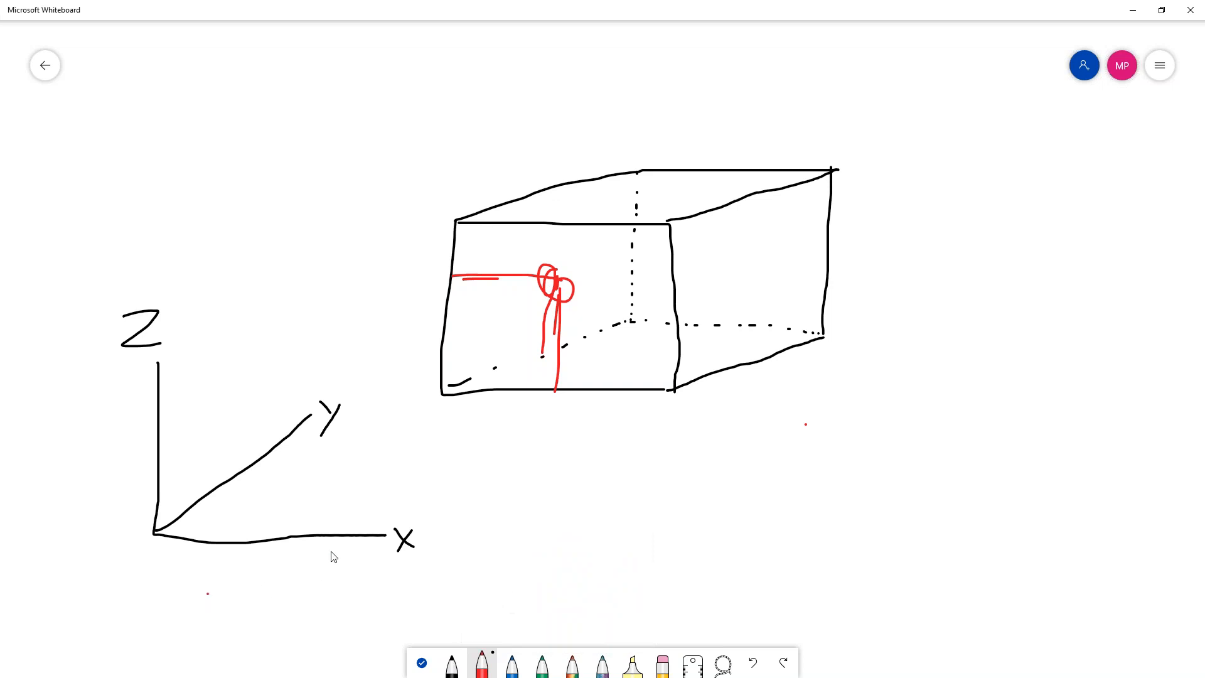
mouse_move(601, 276)
left_mouse_down()
mouse_move(512, 293)
mouse_move(574, 263)
mouse_move(567, 272)
left_mouse_up()
- Sketch a second red axis system and a tilted box beside the first box, with a red line along X connecting both origins
left_click_drag(801, 446, 796, 530)
left_click_drag(856, 479, 870, 586)
mouse_move(937, 383)
left_mouse_down()
mouse_move(1034, 526)
mouse_move(1009, 370)
mouse_move(960, 378)
mouse_move(1125, 253)
mouse_move(1167, 299)
mouse_move(1108, 380)
left_mouse_up()
mouse_move(1165, 292)
left_mouse_down()
mouse_move(1096, 495)
mouse_move(1032, 535)
left_mouse_up()
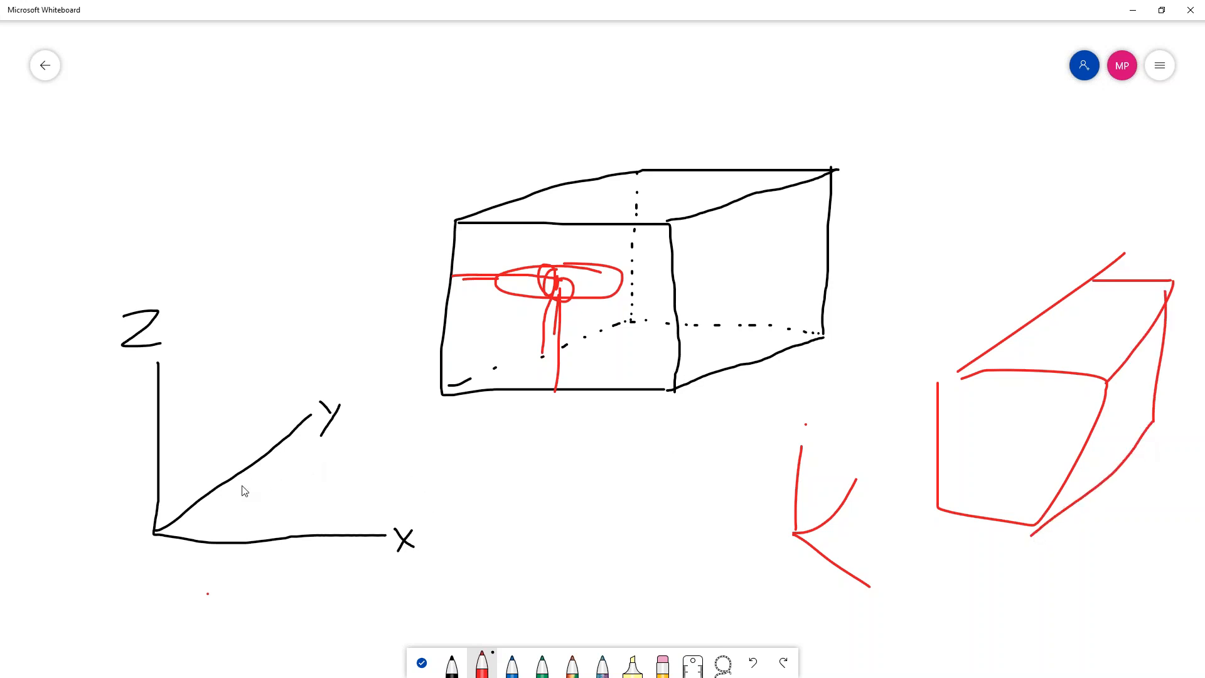
mouse_move(153, 534)
left_mouse_down()
mouse_move(575, 546)
mouse_move(746, 509)
mouse_move(793, 520)
mouse_move(742, 540)
mouse_move(745, 515)
left_mouse_up()
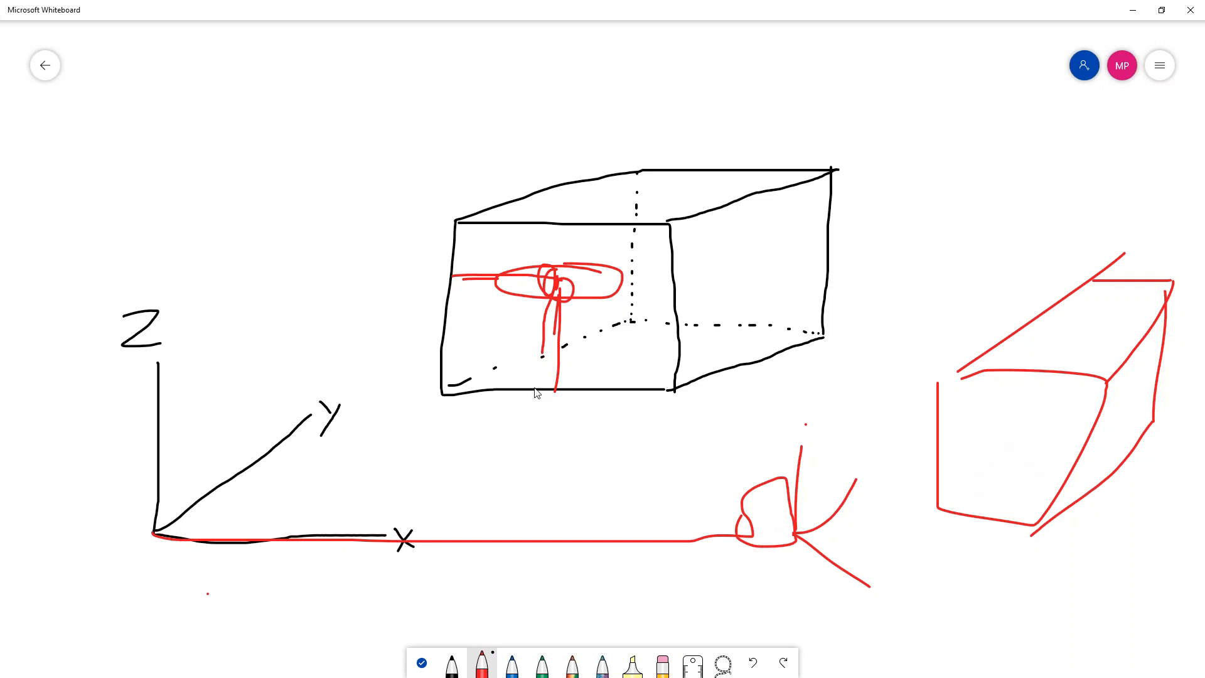
- Label the first box's slot 1, and draw a slot with locating lines labelled 2 on the tilted box
left_click_drag(570, 314, 570, 324)
left_click_drag(998, 419, 954, 433)
left_click_drag(974, 436, 969, 511)
mouse_move(987, 461)
left_mouse_down()
mouse_move(985, 488)
mouse_move(1012, 493)
left_mouse_up()
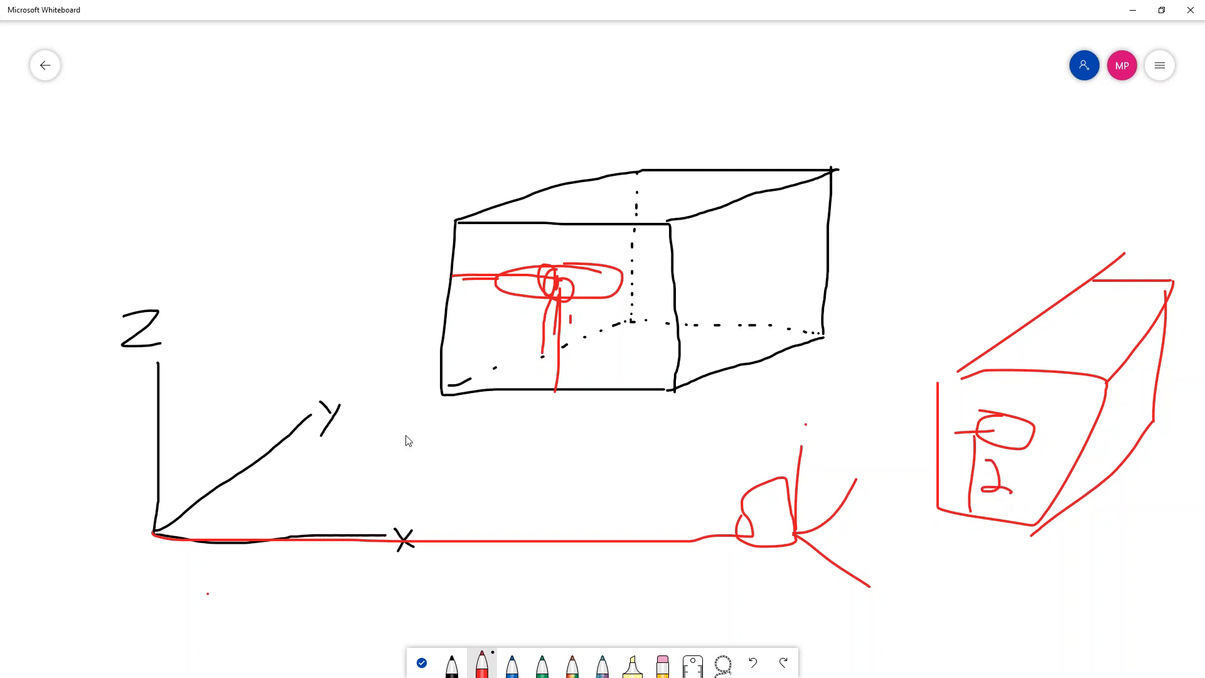
- Draw a large open red loop around the first axes and box, and circle the front edge of the tilted box
left_click_drag(230, 272, 568, 575)
left_click_drag(578, 424, 220, 192)
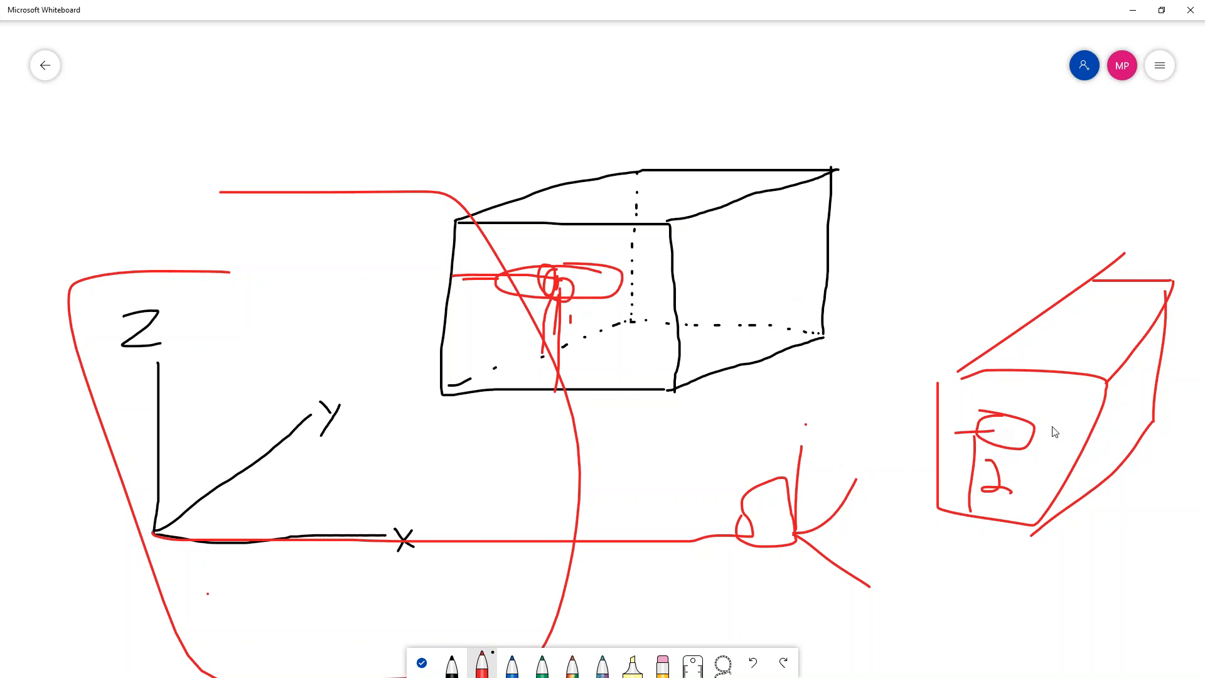
left_click_drag(1097, 415, 1092, 429)
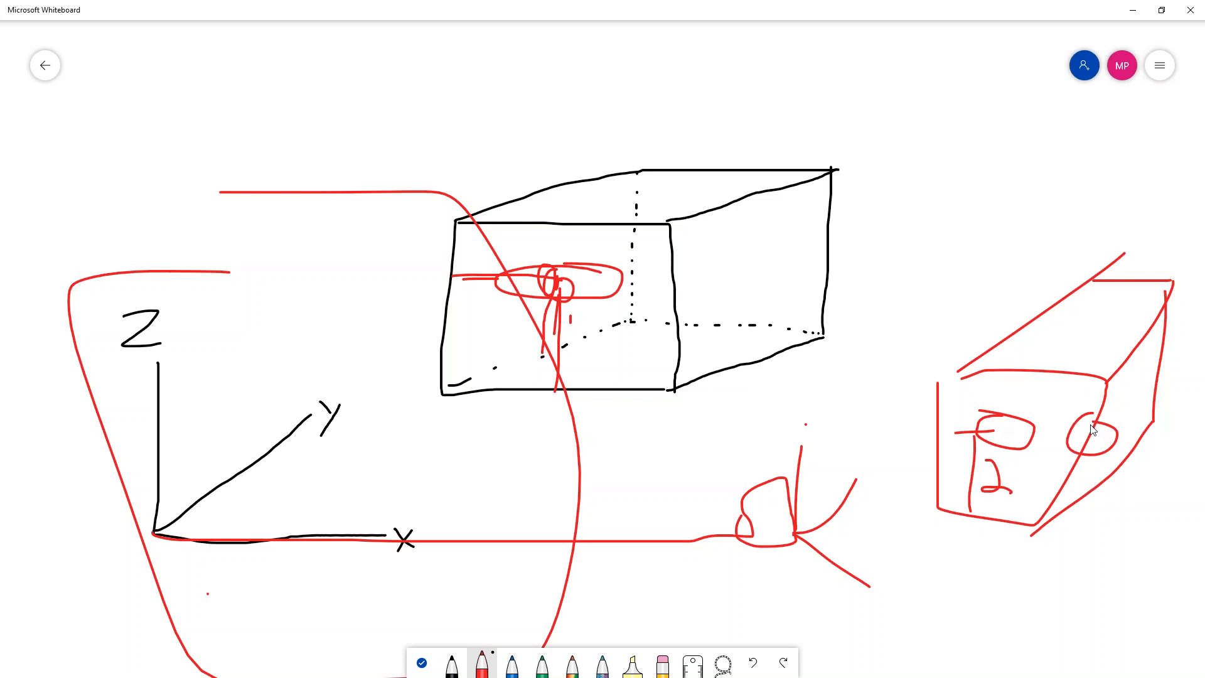